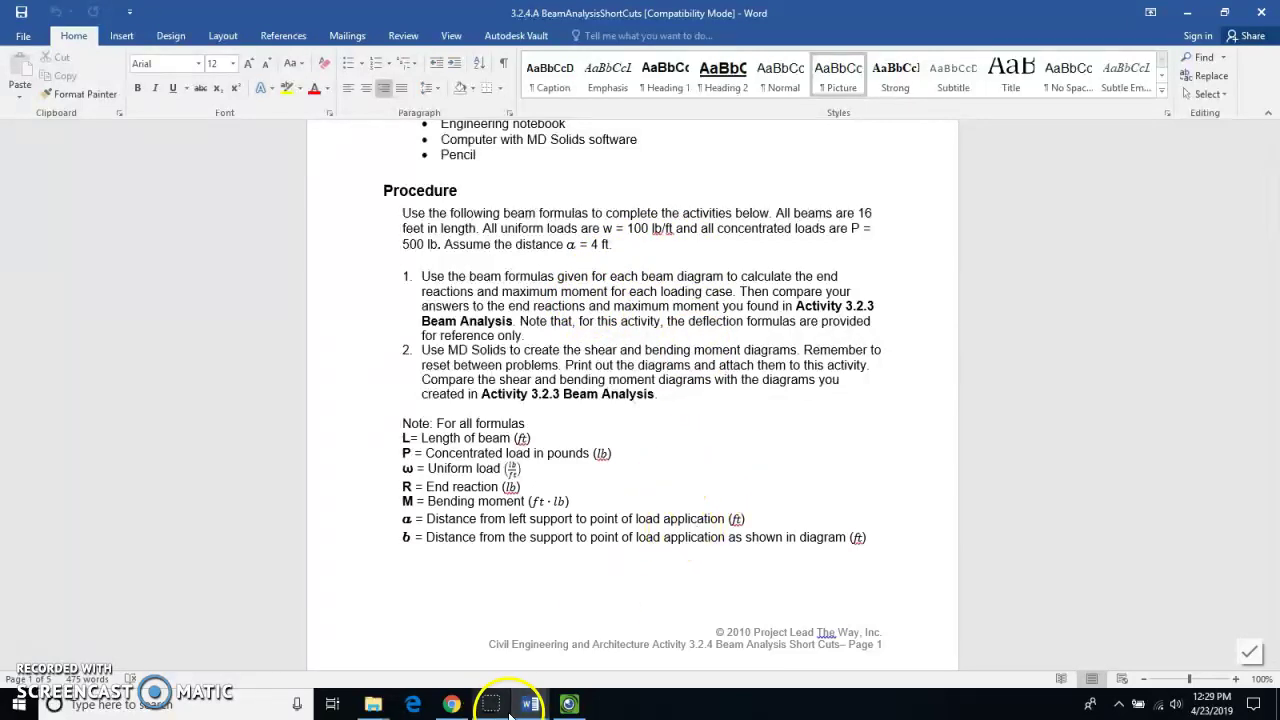
Step: Bring up the 3.2.3.A BeamAnalysis Test document, then clear all windows to show the desktop
{"action": "mouse_move", "coordinate": [525, 710]}
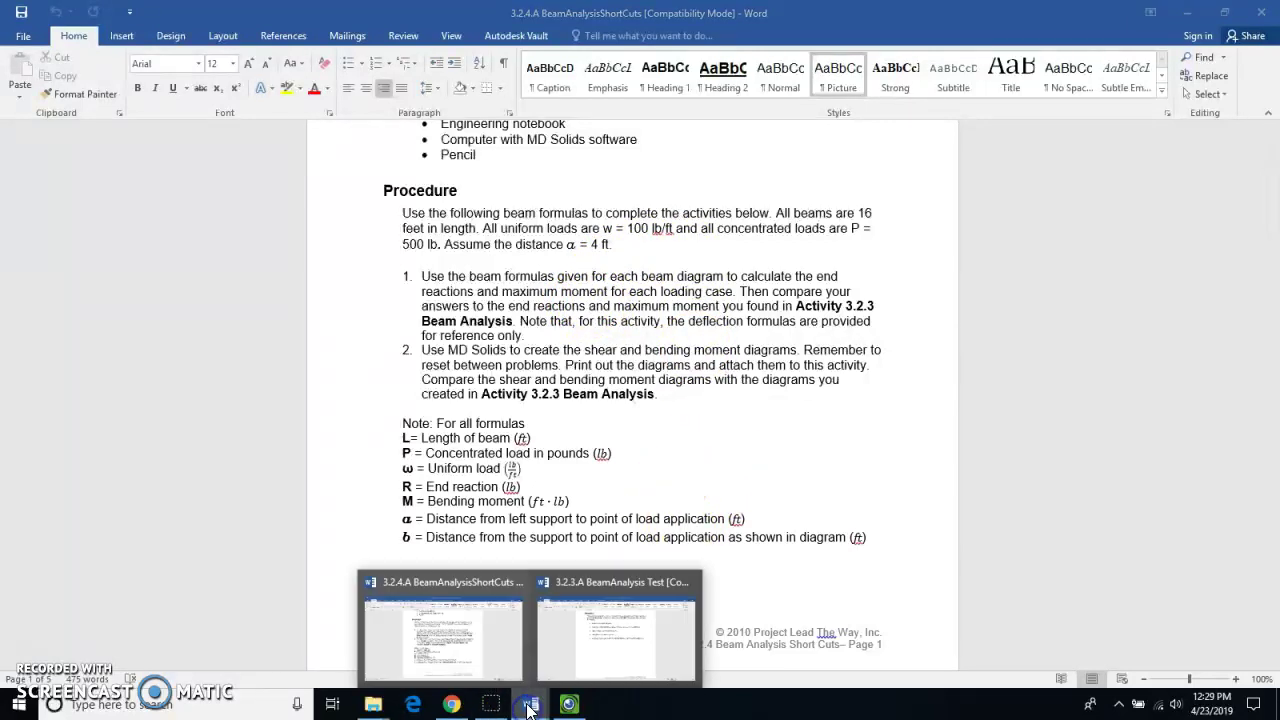
{"action": "left_click", "coordinate": [567, 672]}
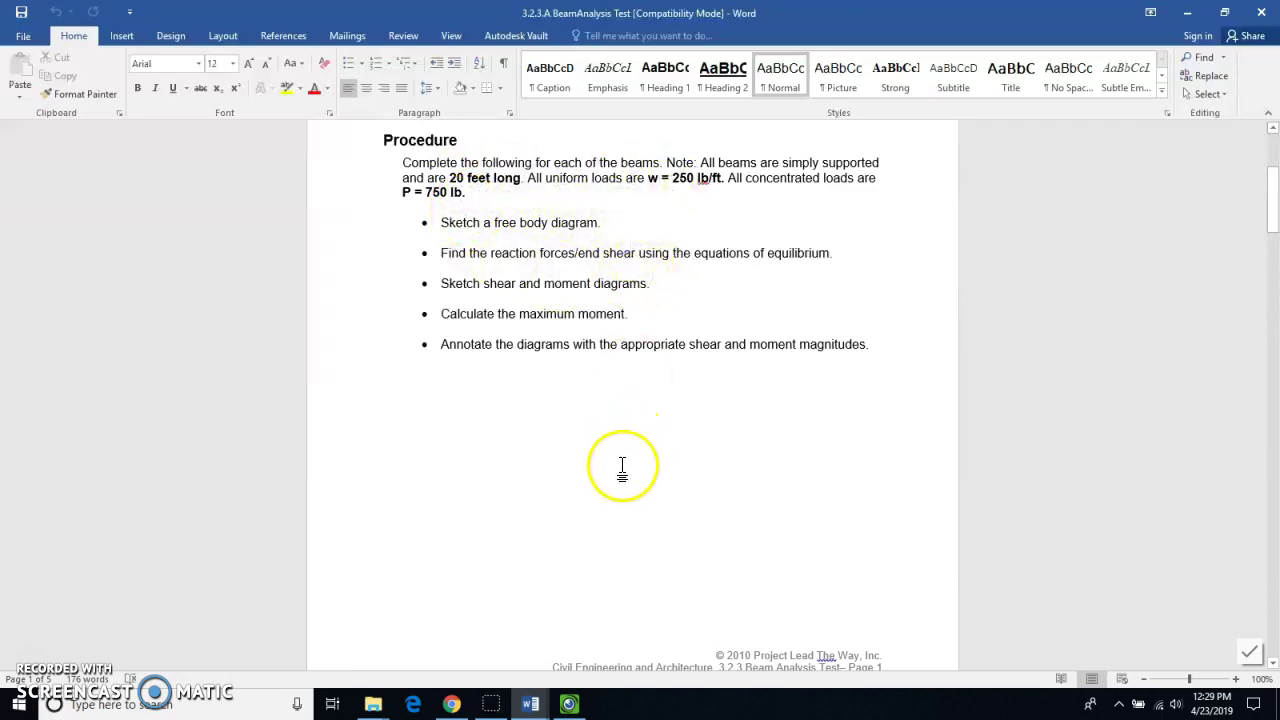
{"action": "left_click", "coordinate": [1274, 704]}
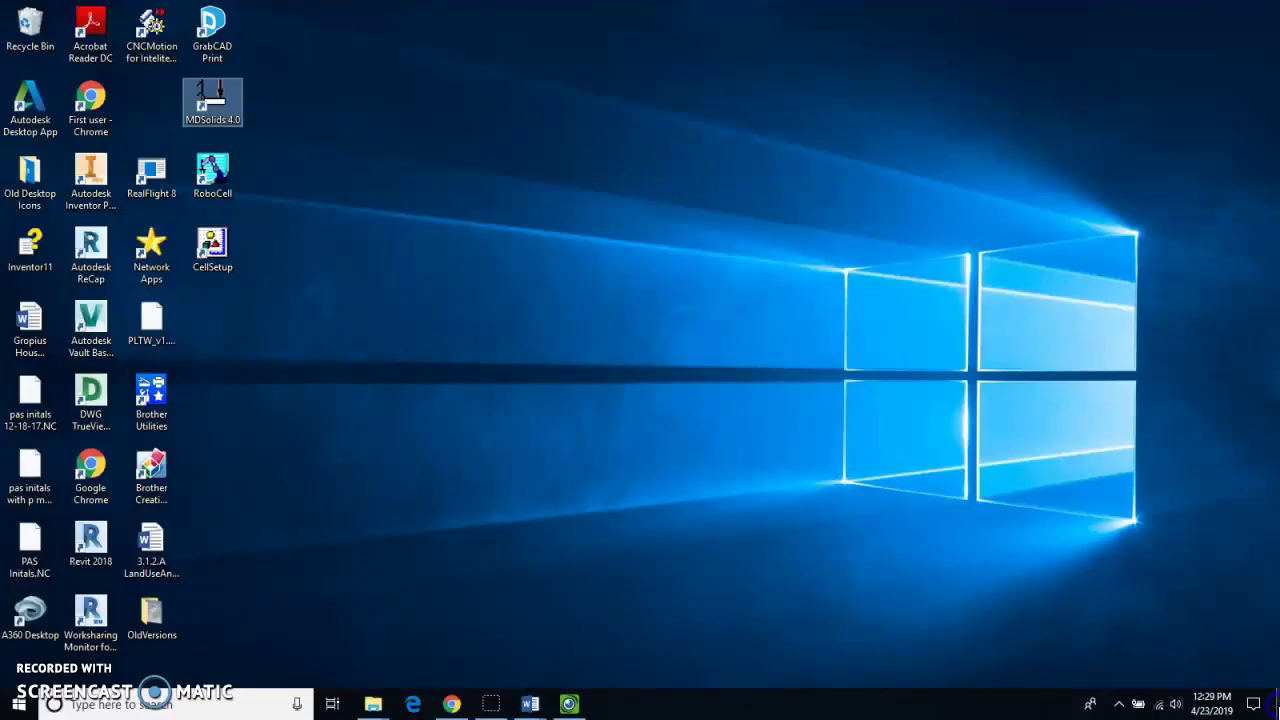
Step: Launch MDSolids 4.0 from its desktop icon and enter the Determinate Beams module
{"action": "double_click", "coordinate": [222, 112]}
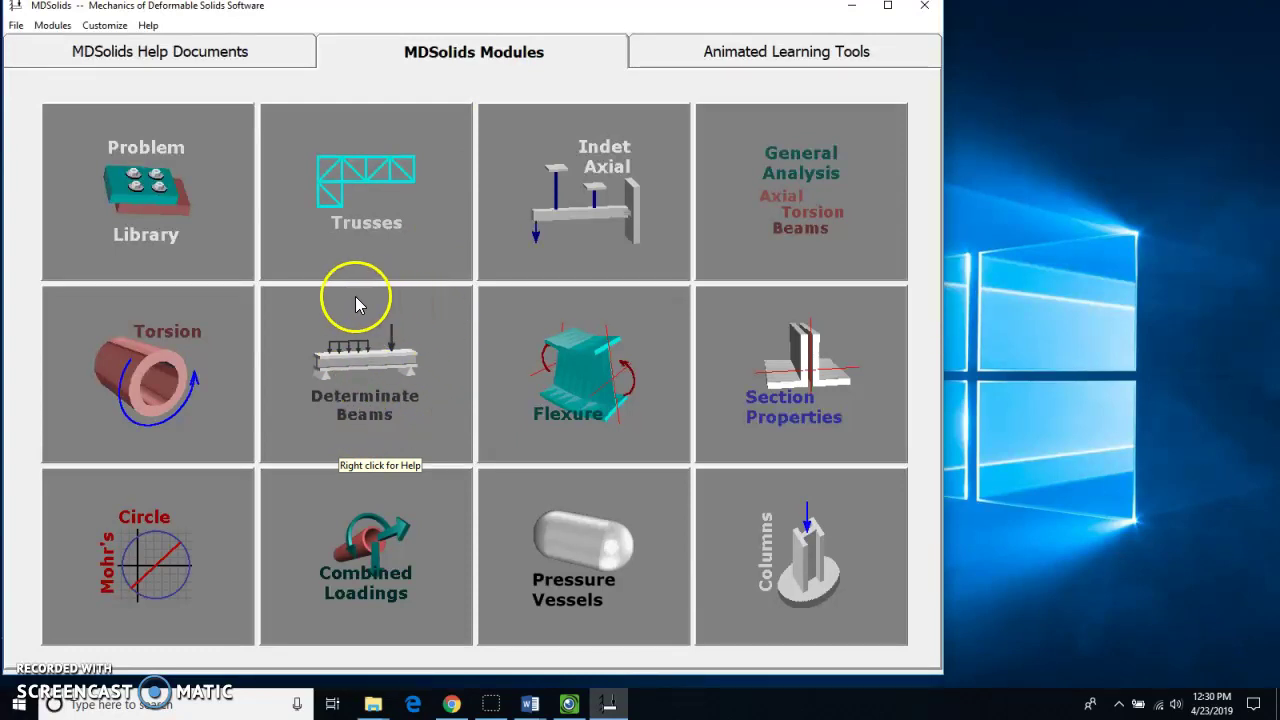
{"action": "left_click", "coordinate": [372, 360]}
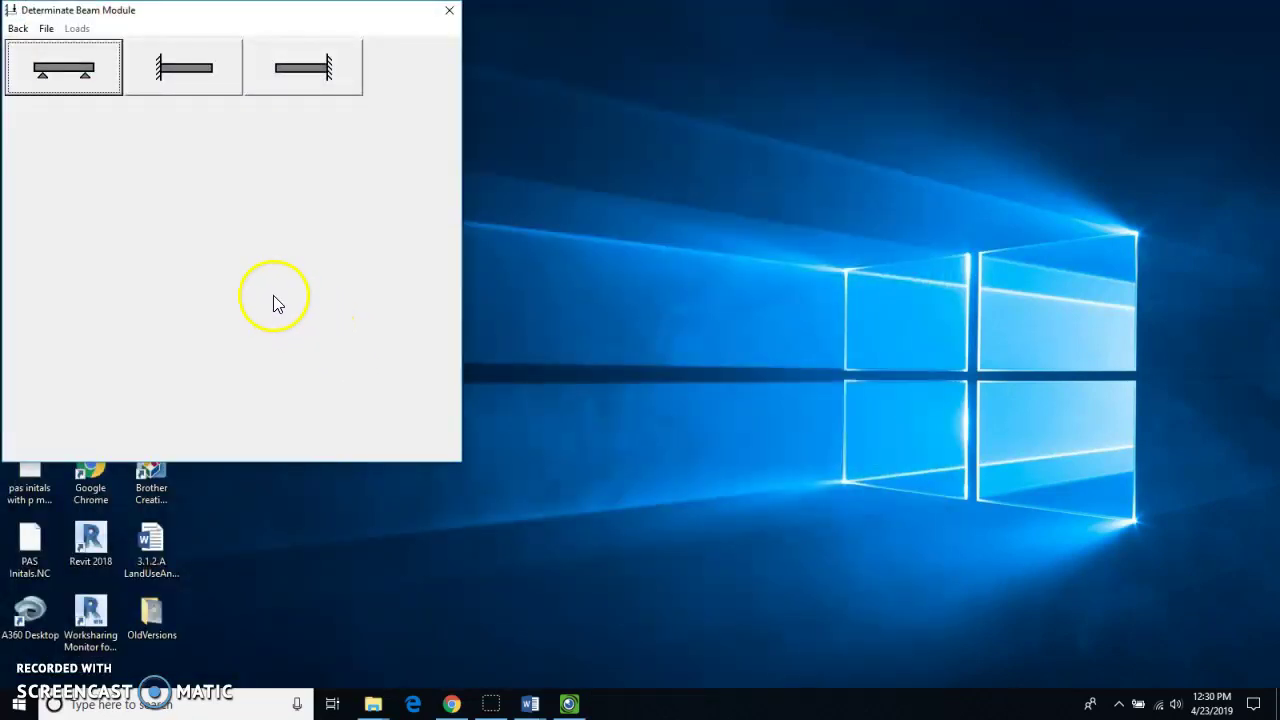
Step: Choose the simply supported beam type and dock 3.2.4.A BeamAnalysisShortCuts on the right half
{"action": "left_click", "coordinate": [63, 67]}
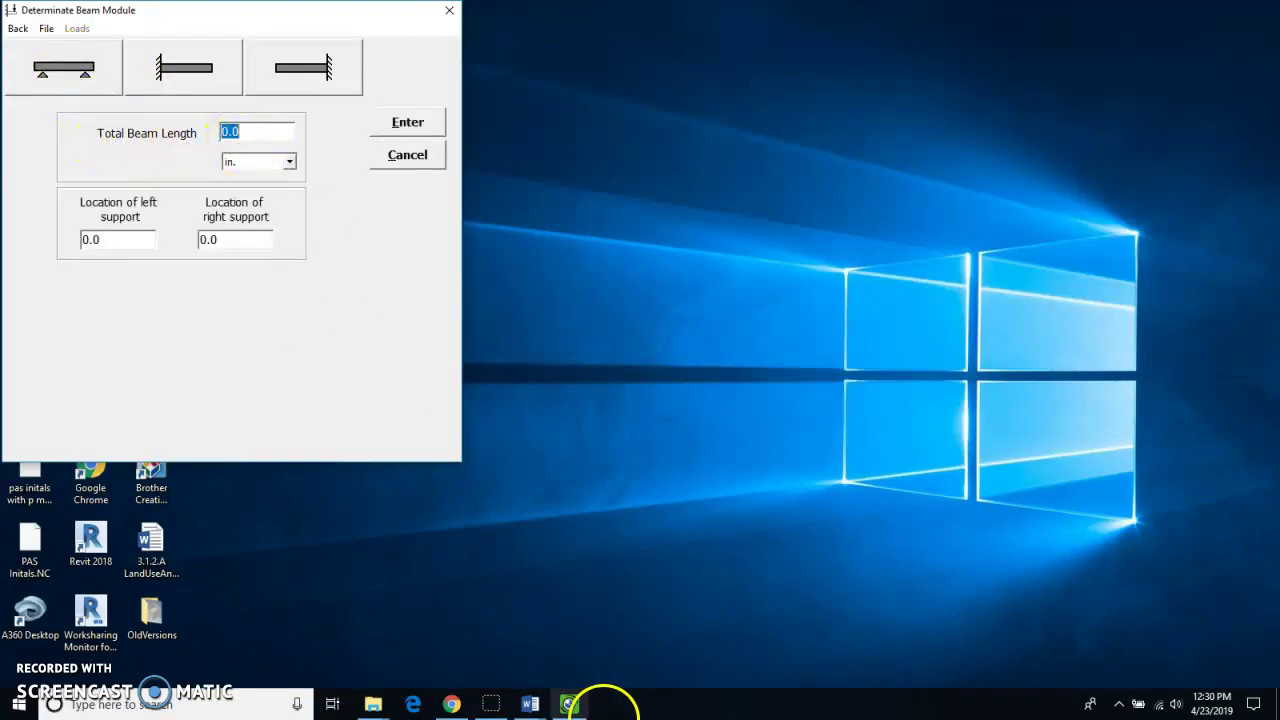
{"action": "left_click", "coordinate": [535, 705]}
{"action": "left_click", "coordinate": [463, 658]}
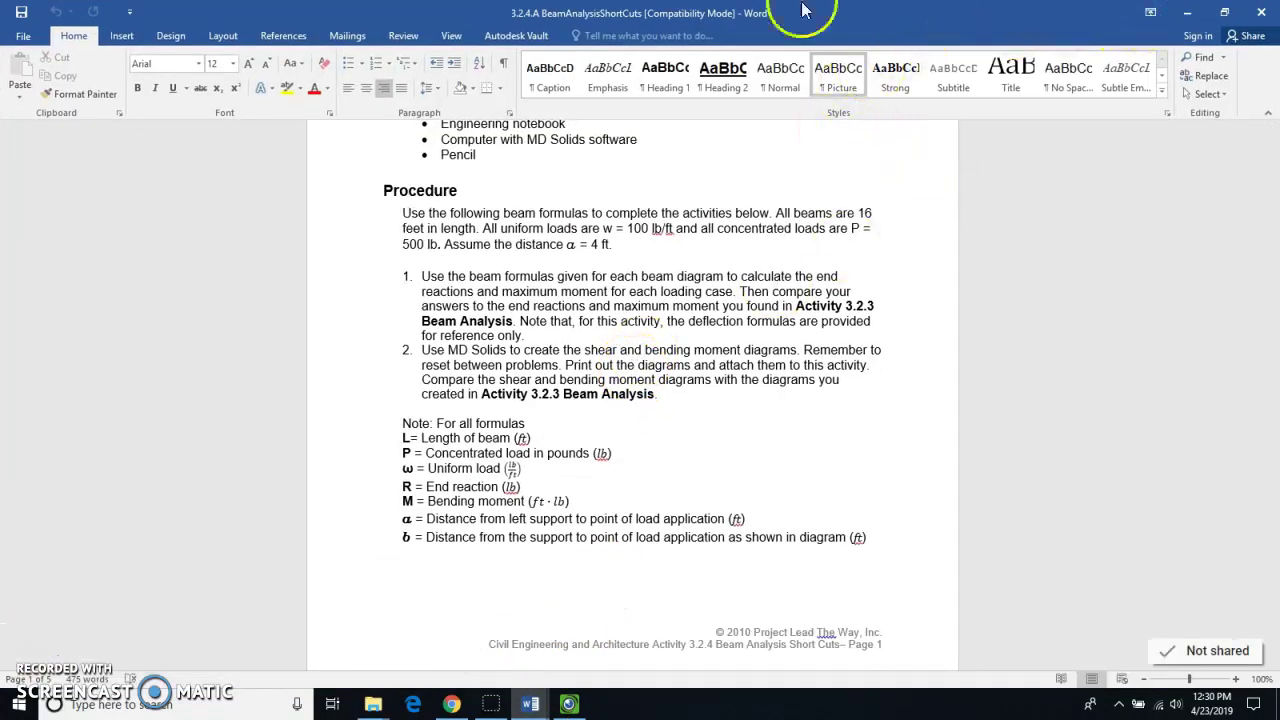
{"action": "left_click_drag", "start_coordinate": [390, 12], "coordinate": [1279, 14]}
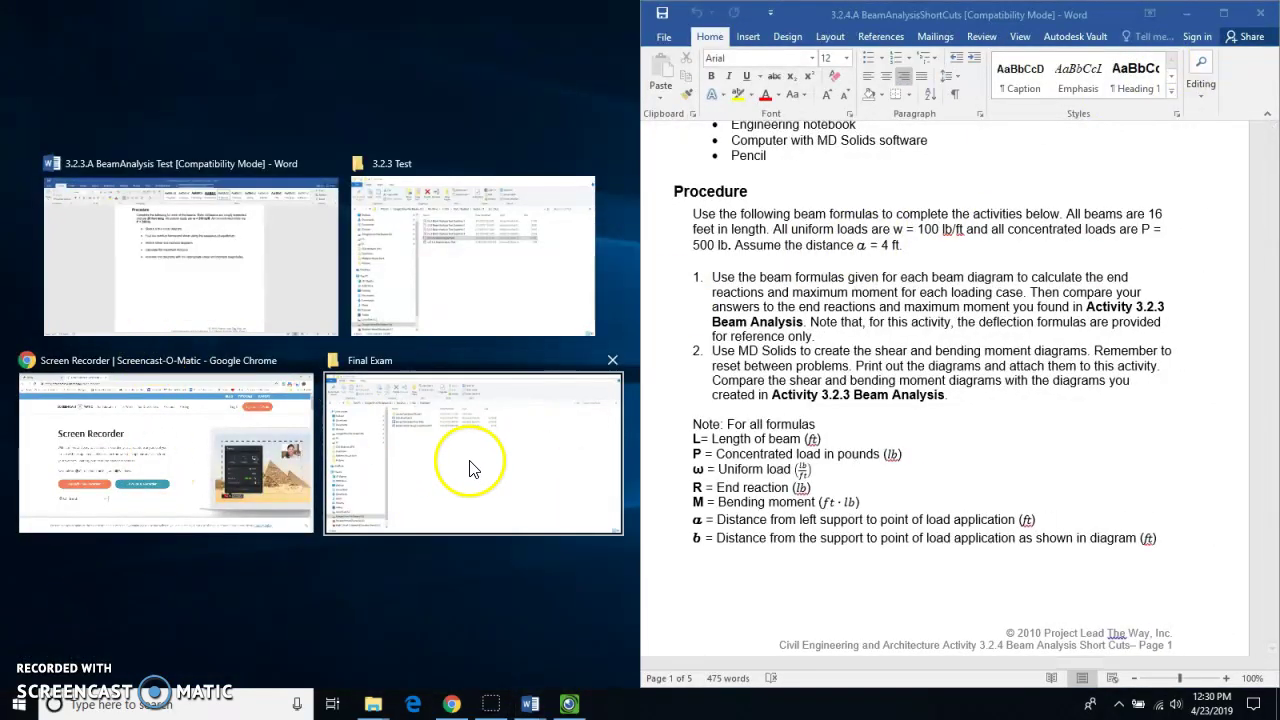
{"action": "mouse_move", "coordinate": [568, 700]}
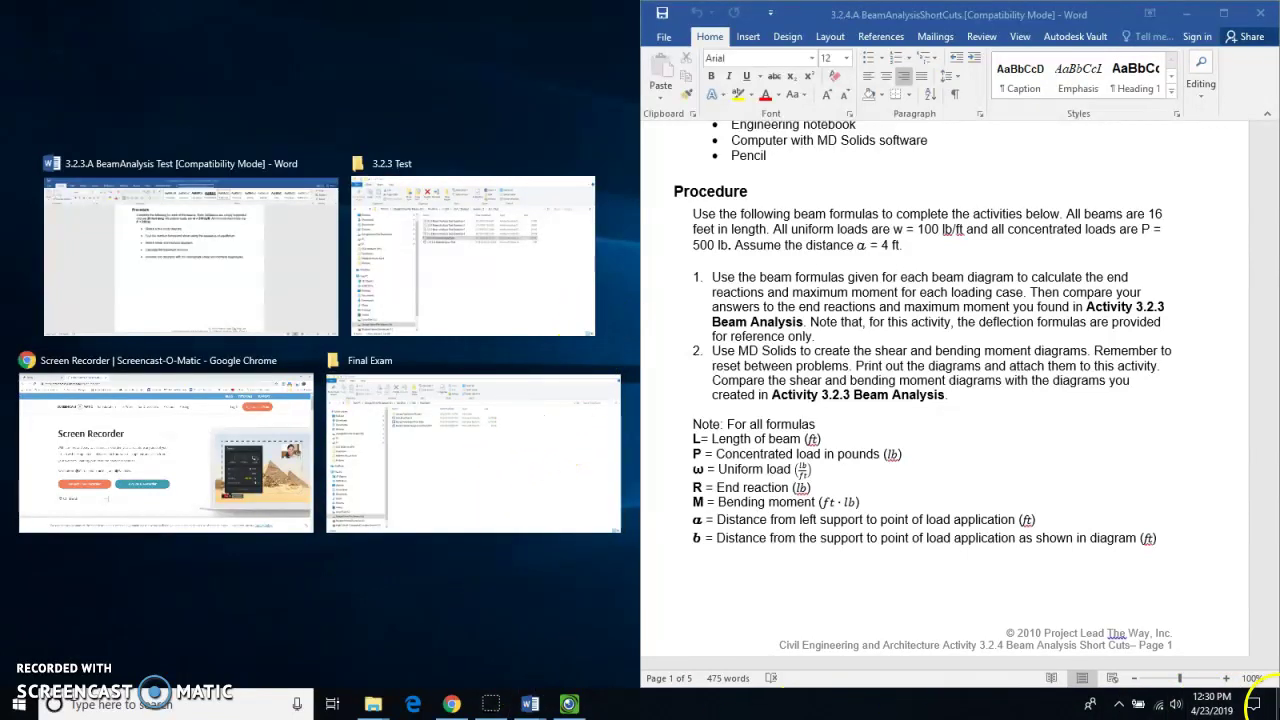
Step: Relaunch MDSolids, enter Determinate Beams and open the simply supported beam length form
{"action": "left_click", "coordinate": [1274, 704]}
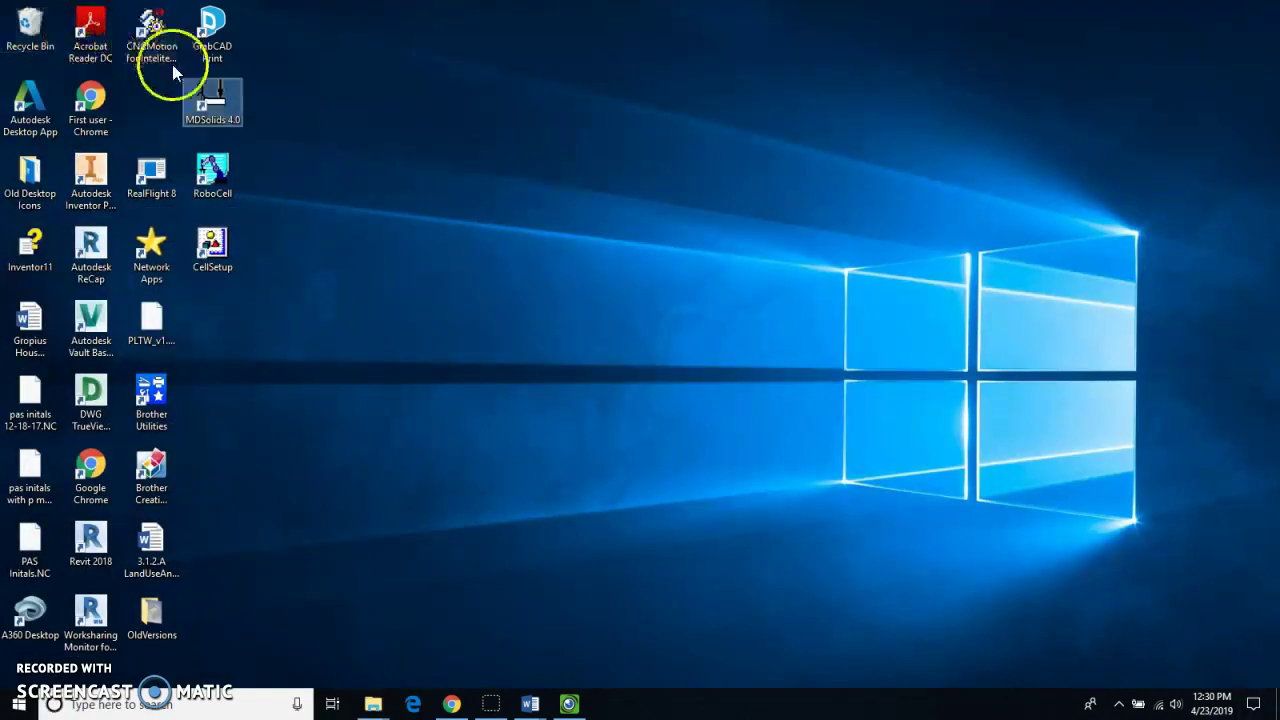
{"action": "double_click", "coordinate": [215, 103]}
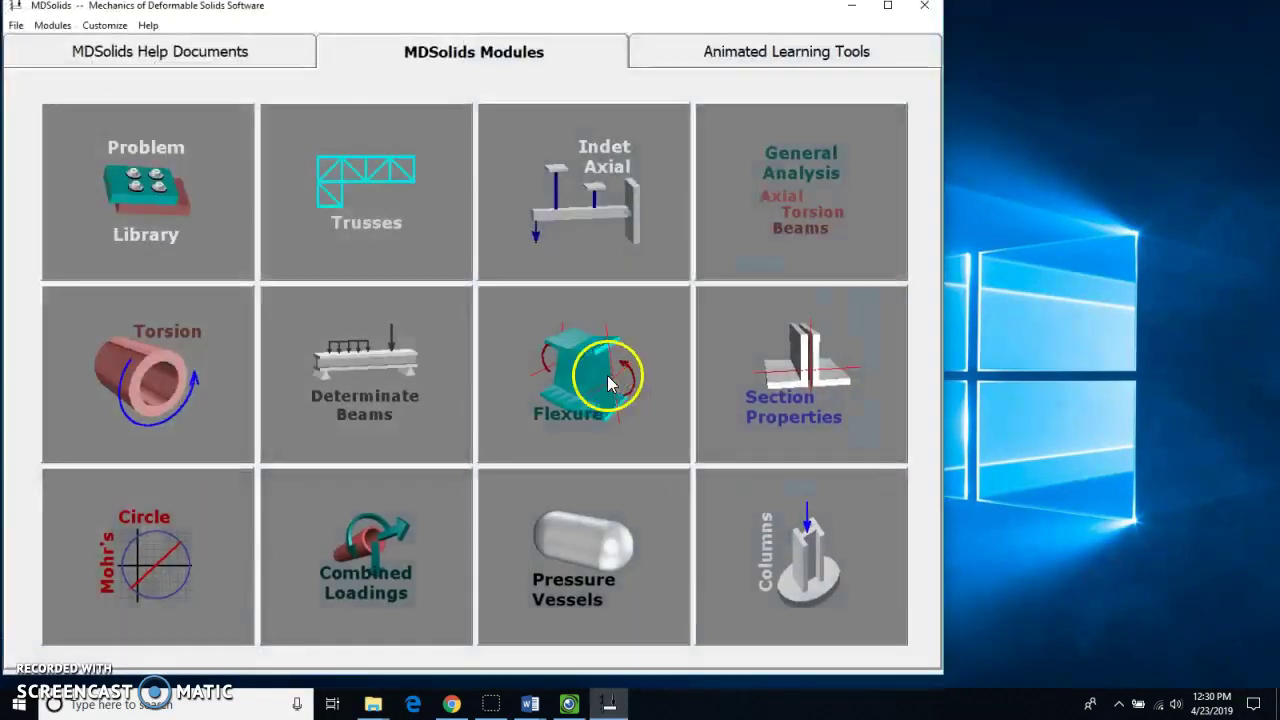
{"action": "left_click", "coordinate": [336, 361]}
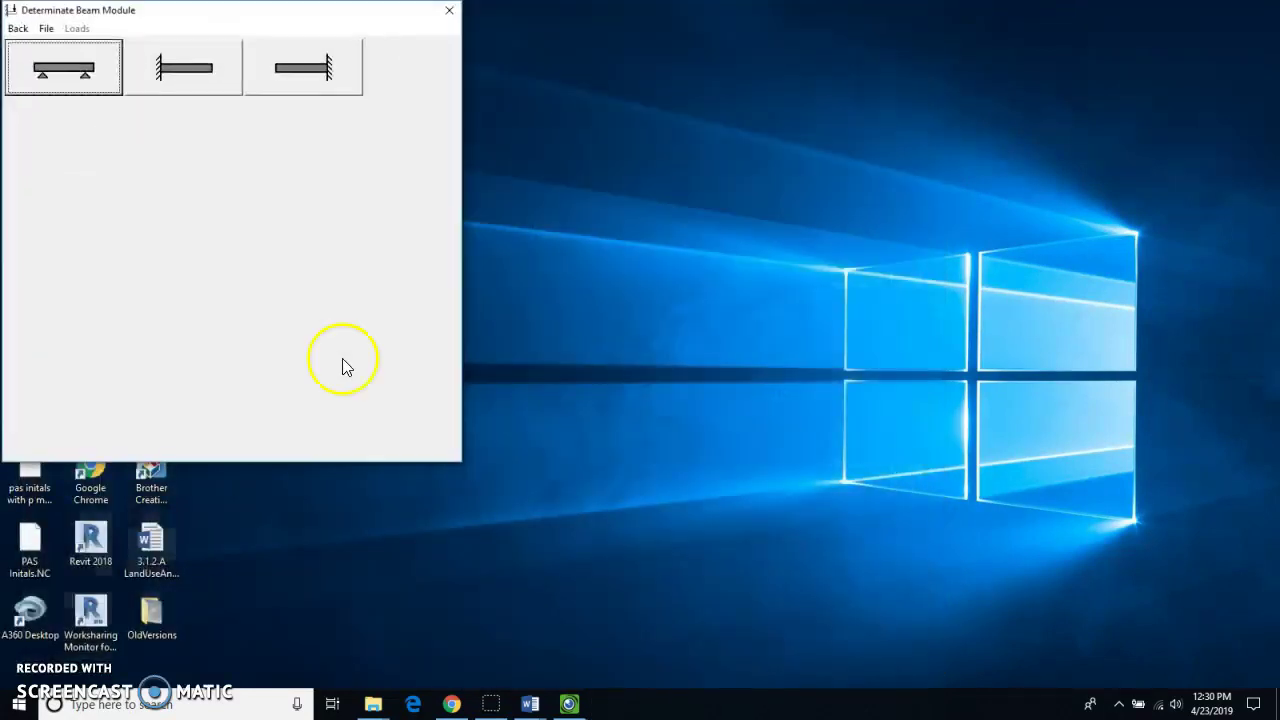
{"action": "mouse_move", "coordinate": [530, 704]}
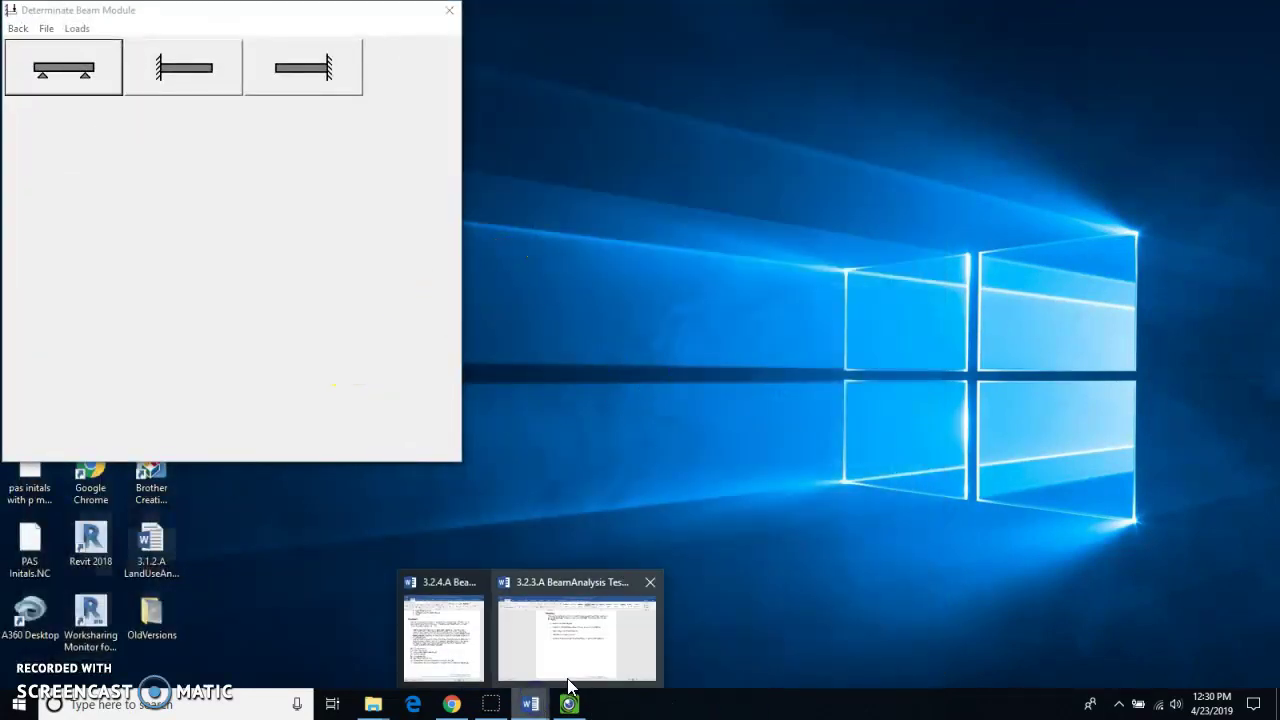
{"action": "mouse_move", "coordinate": [540, 683]}
{"action": "left_click", "coordinate": [440, 632]}
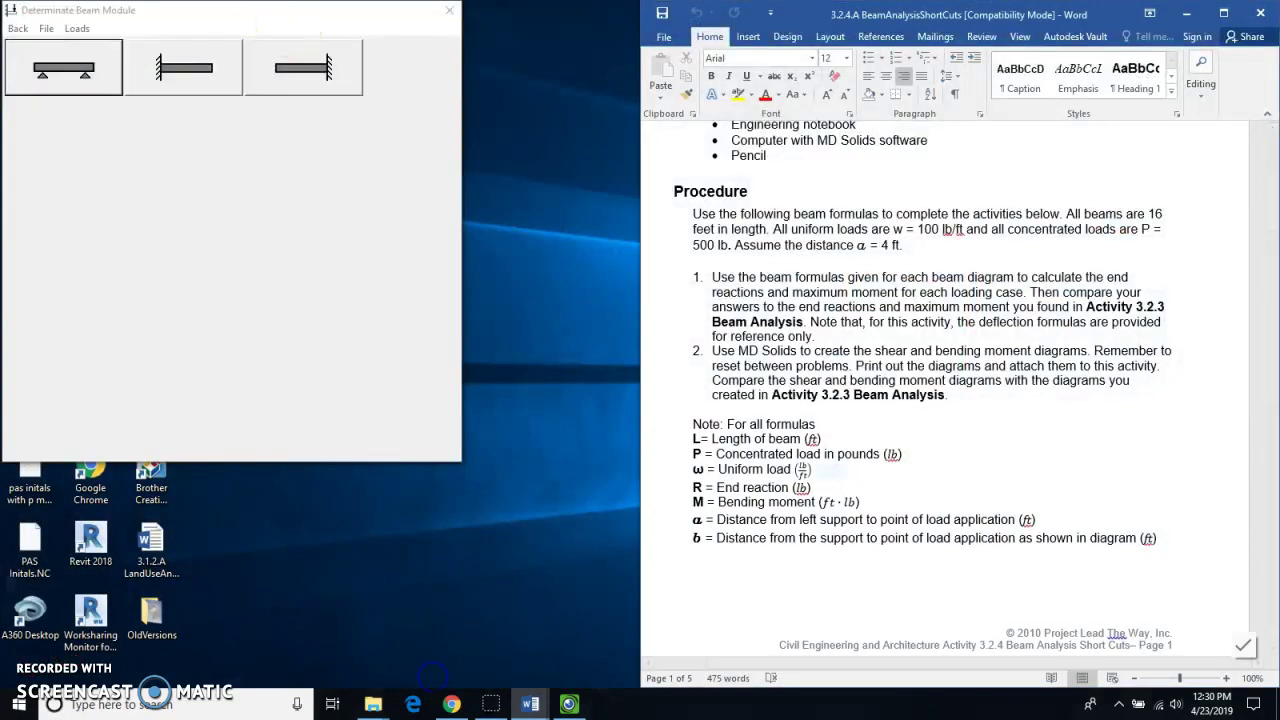
{"action": "left_click", "coordinate": [71, 70]}
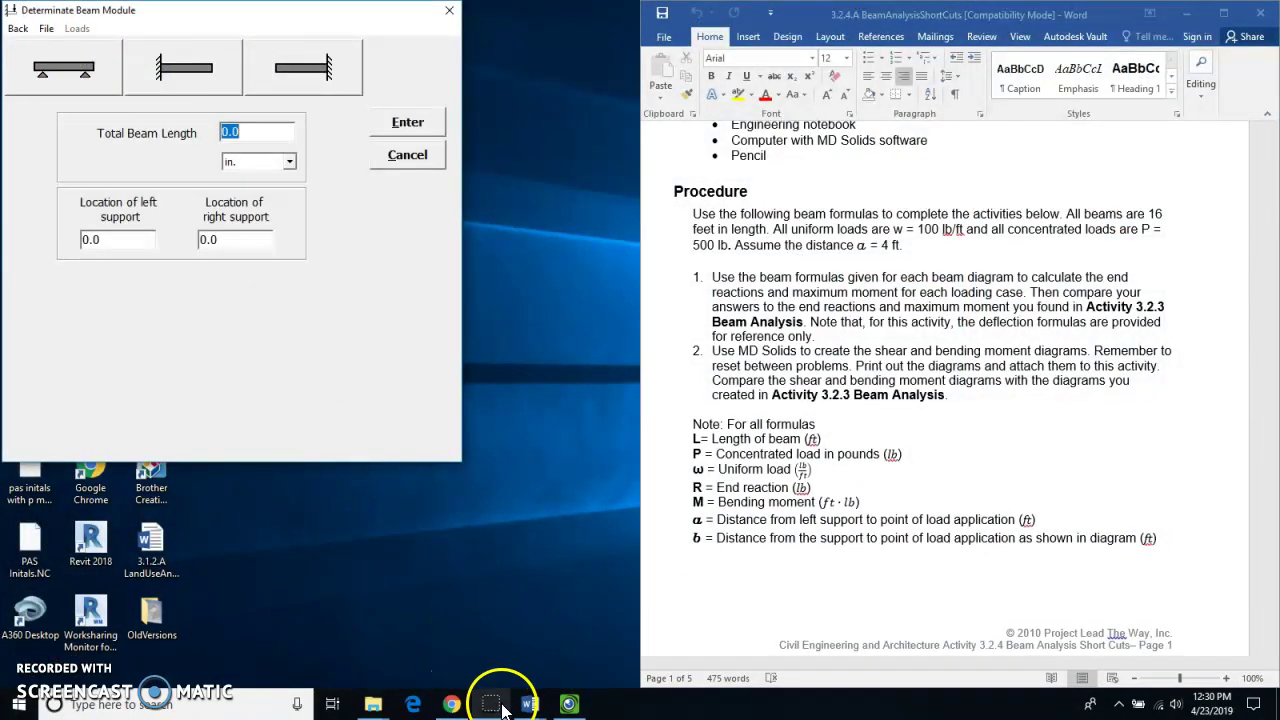
Step: Restore the 3.2.3.A BeamAnalysis Test document down to sit on the right side
{"action": "mouse_move", "coordinate": [529, 705]}
{"action": "left_click", "coordinate": [575, 640]}
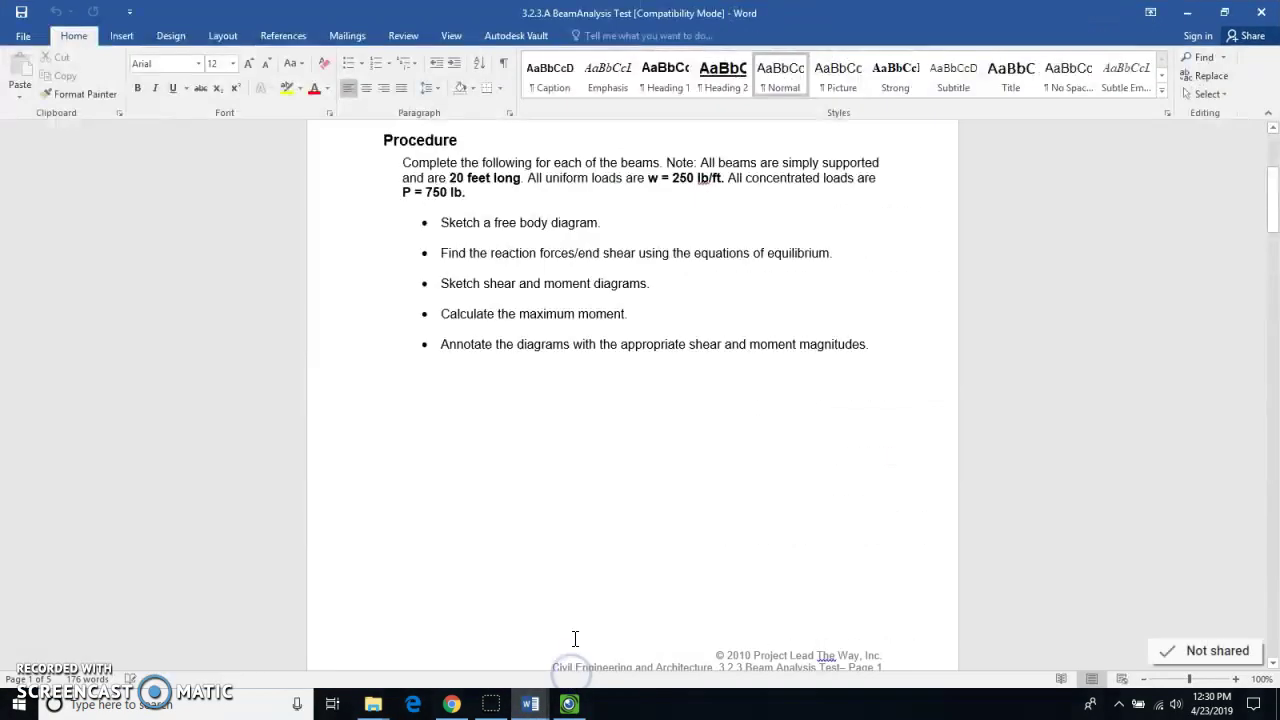
{"action": "left_click_drag", "start_coordinate": [200, 23], "coordinate": [1274, 60]}
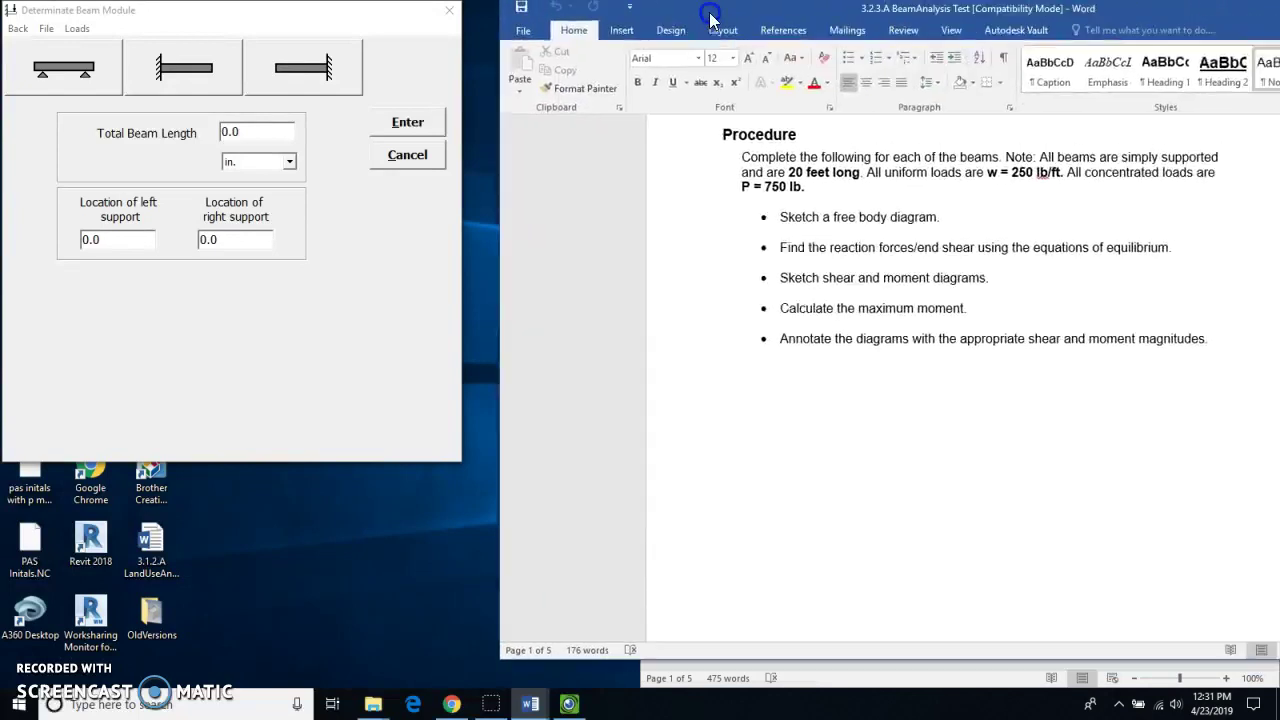
Step: Set the beam length units to ft and select the left and right support location fields
{"action": "left_click", "coordinate": [260, 137]}
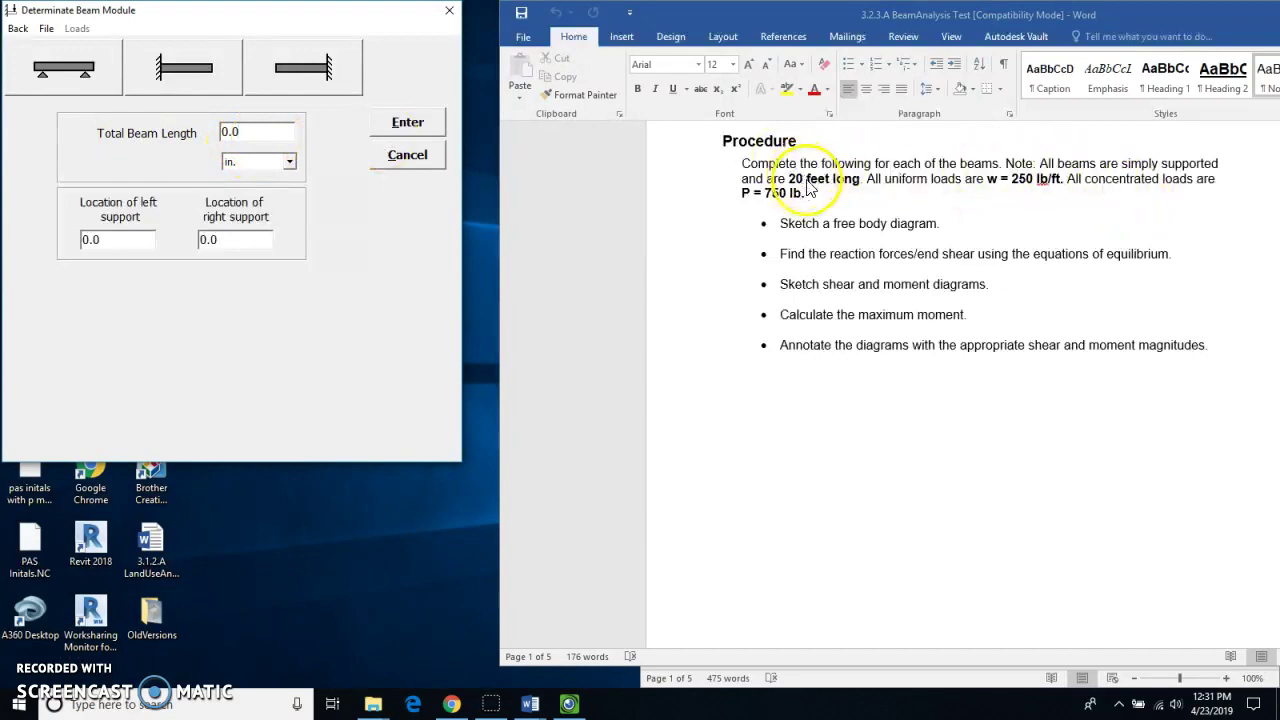
{"action": "left_click_drag", "start_coordinate": [263, 134], "coordinate": [214, 136]}
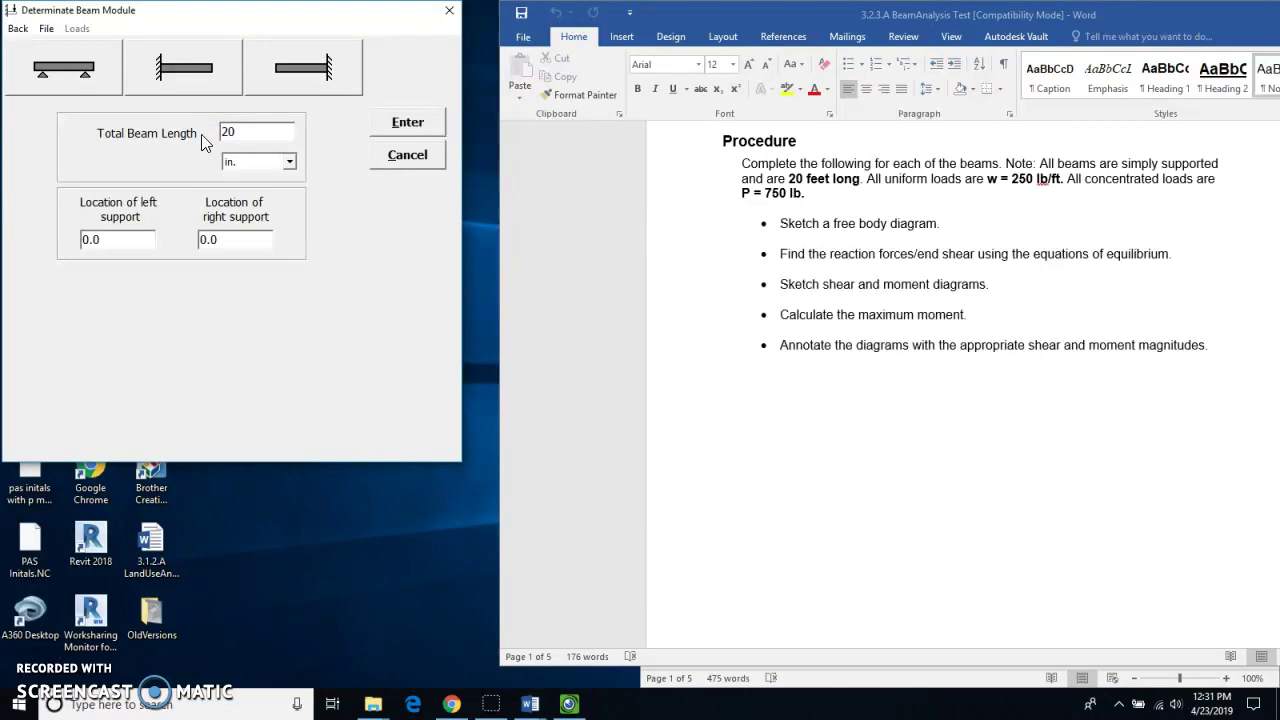
{"action": "left_click", "coordinate": [224, 158]}
{"action": "left_click", "coordinate": [290, 162]}
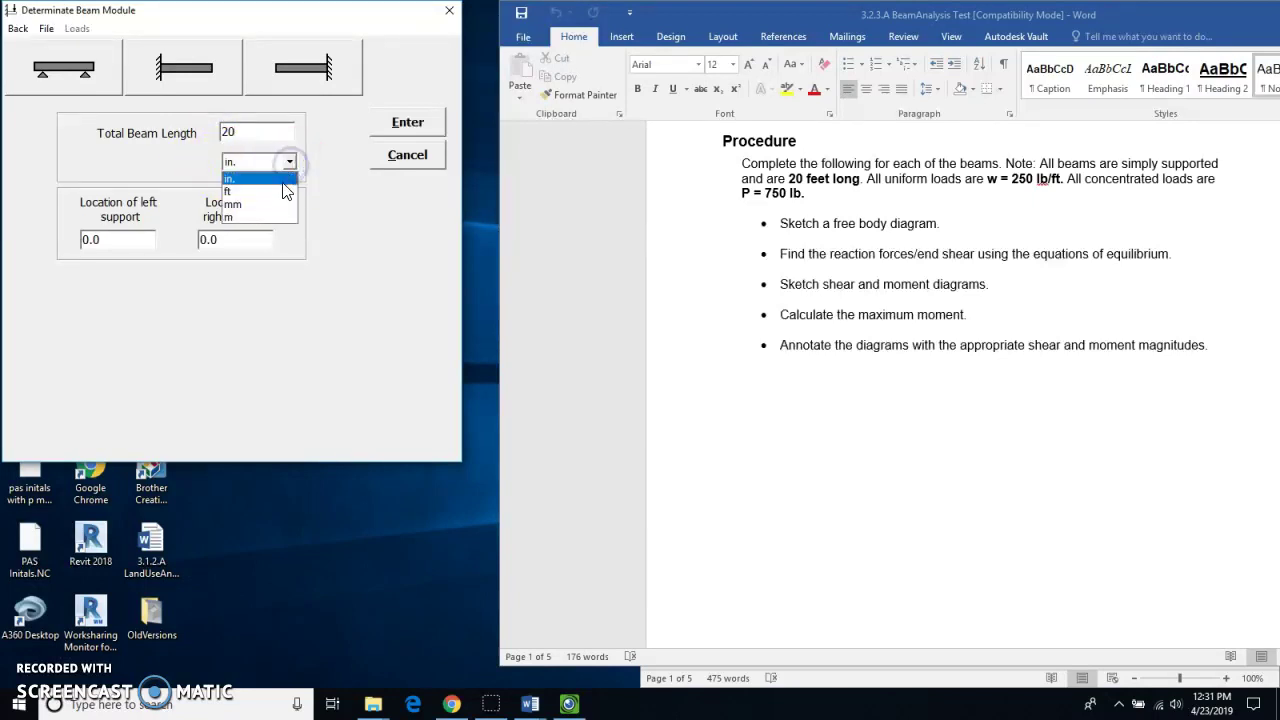
{"action": "left_click", "coordinate": [283, 192]}
{"action": "left_click", "coordinate": [246, 243]}
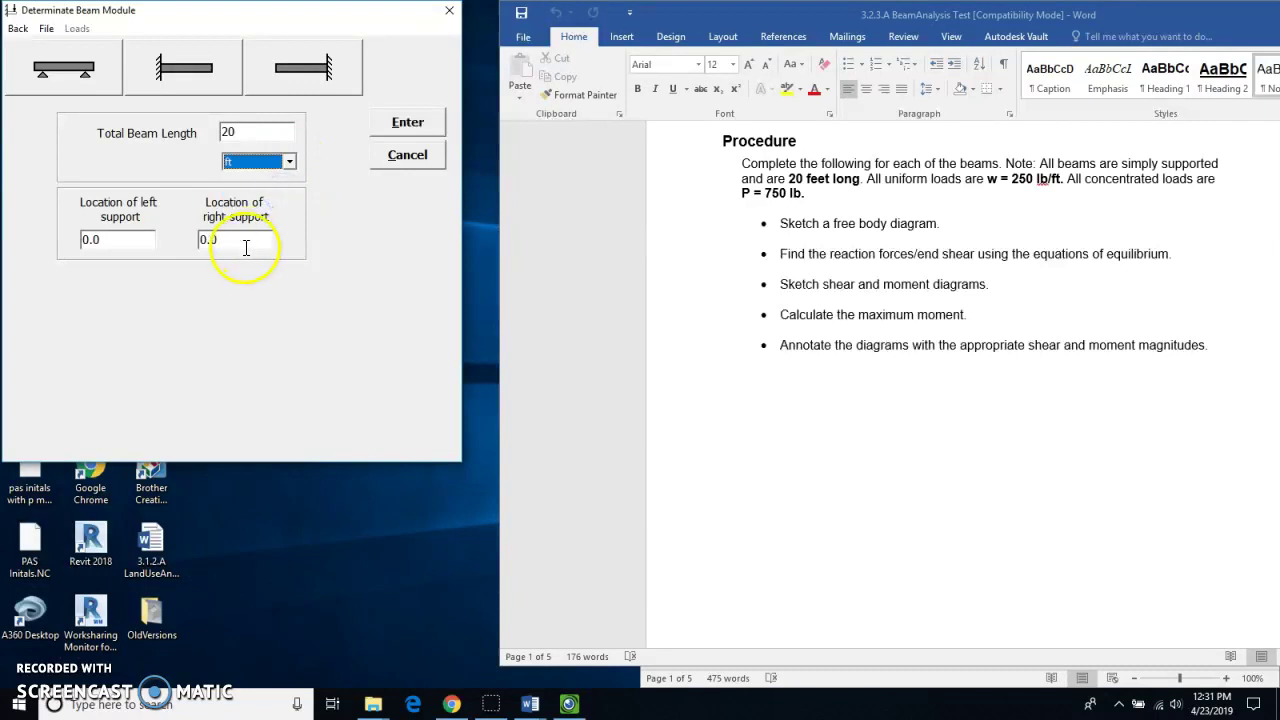
{"action": "left_click", "coordinate": [80, 225]}
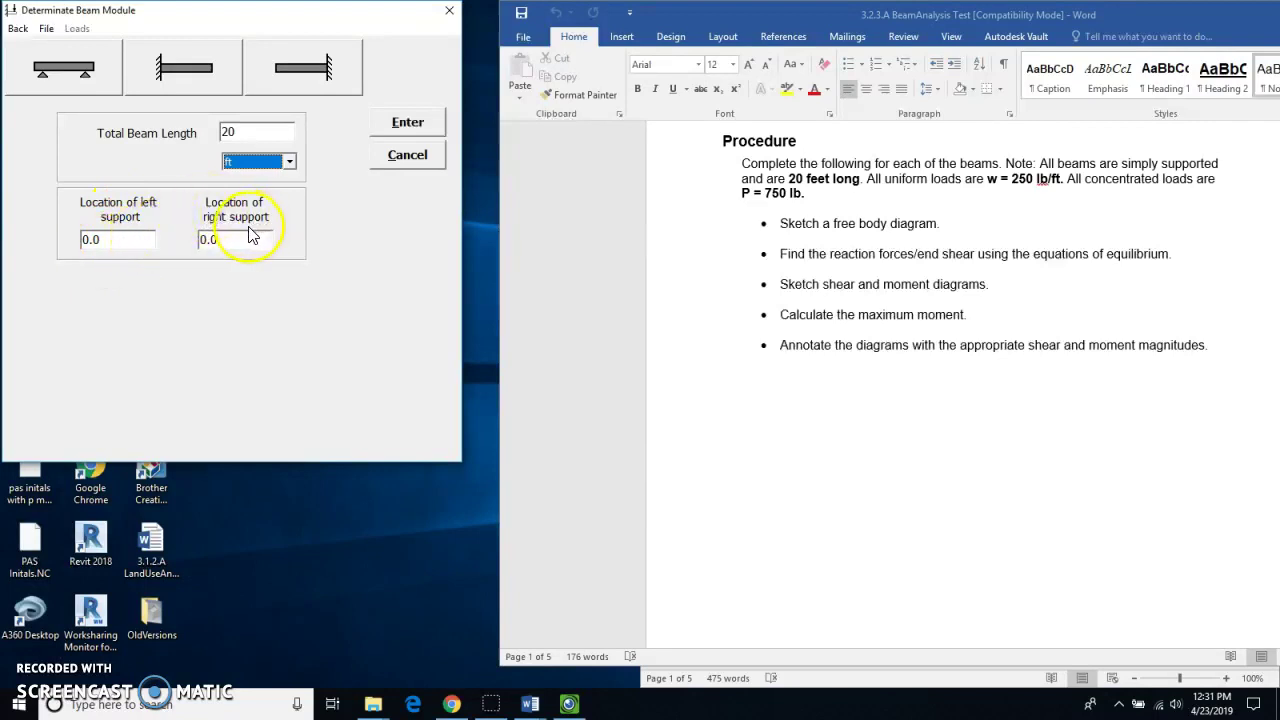
{"action": "left_click", "coordinate": [190, 238]}
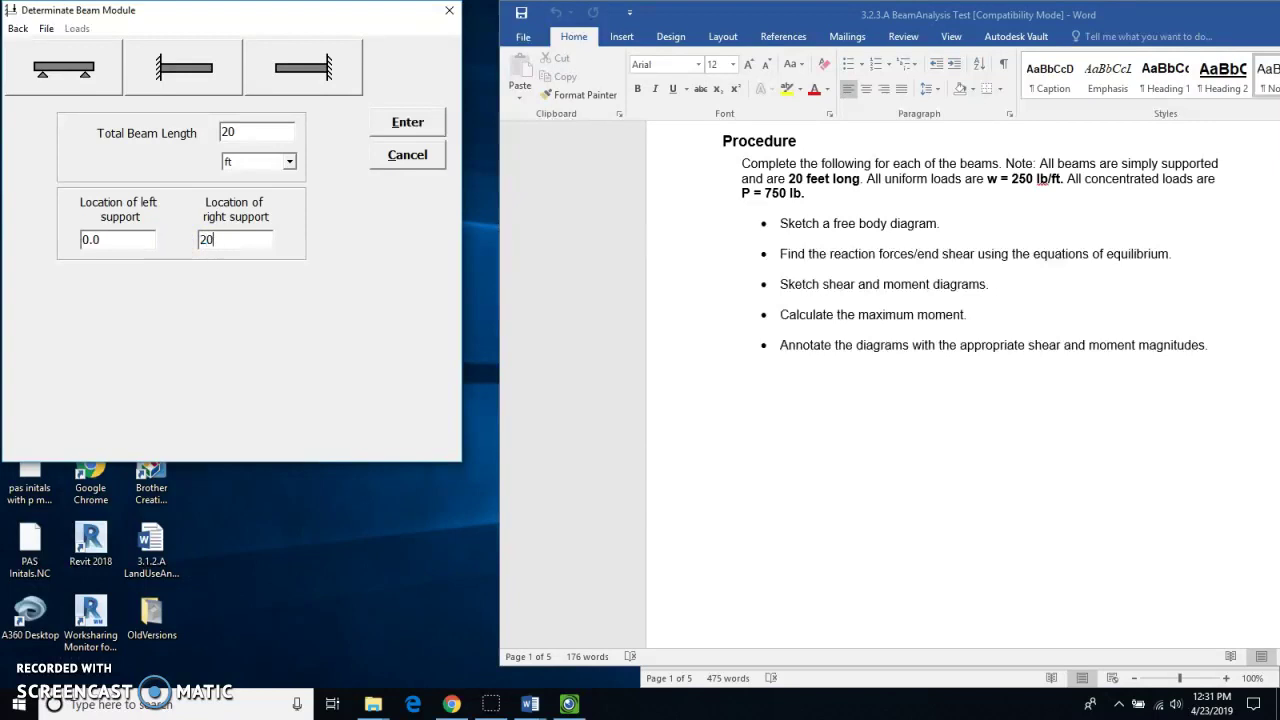
Step: Enter 20 ft for the right support, create the beam, and move its diagrams aside
{"action": "type", "text": "20"}
{"action": "left_click", "coordinate": [407, 123]}
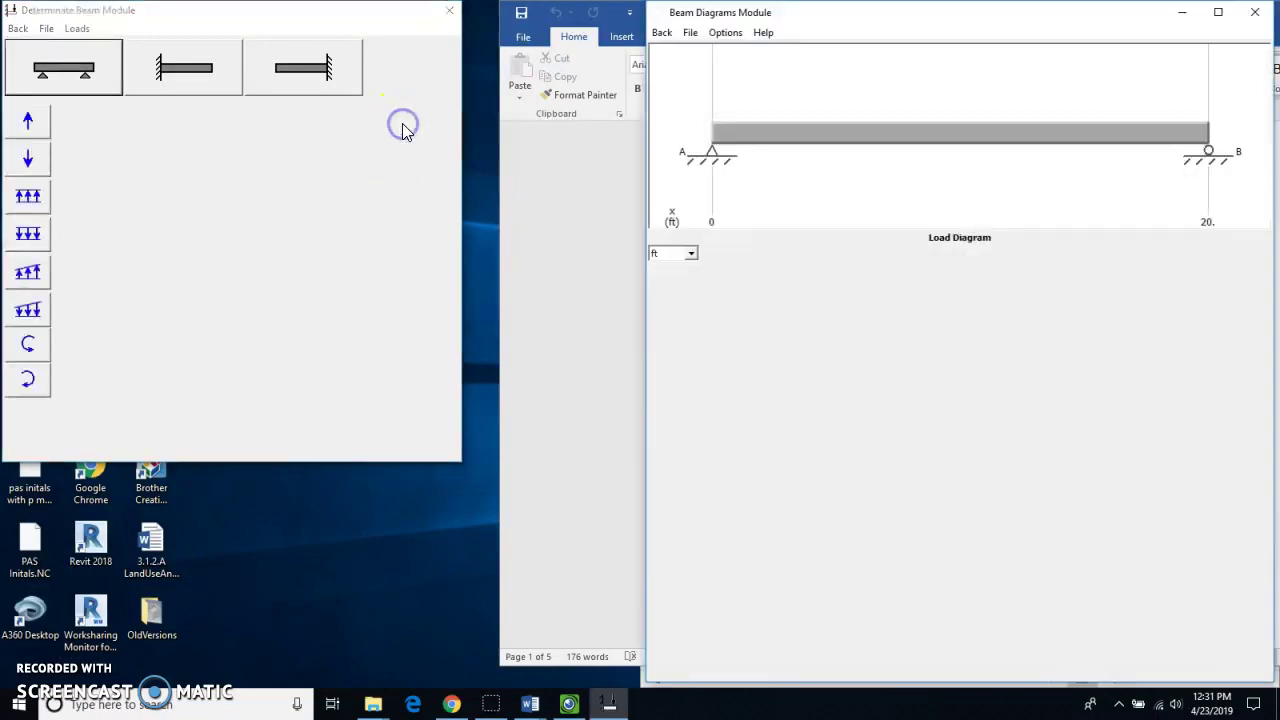
{"action": "left_click_drag", "start_coordinate": [1050, 20], "coordinate": [1012, 226]}
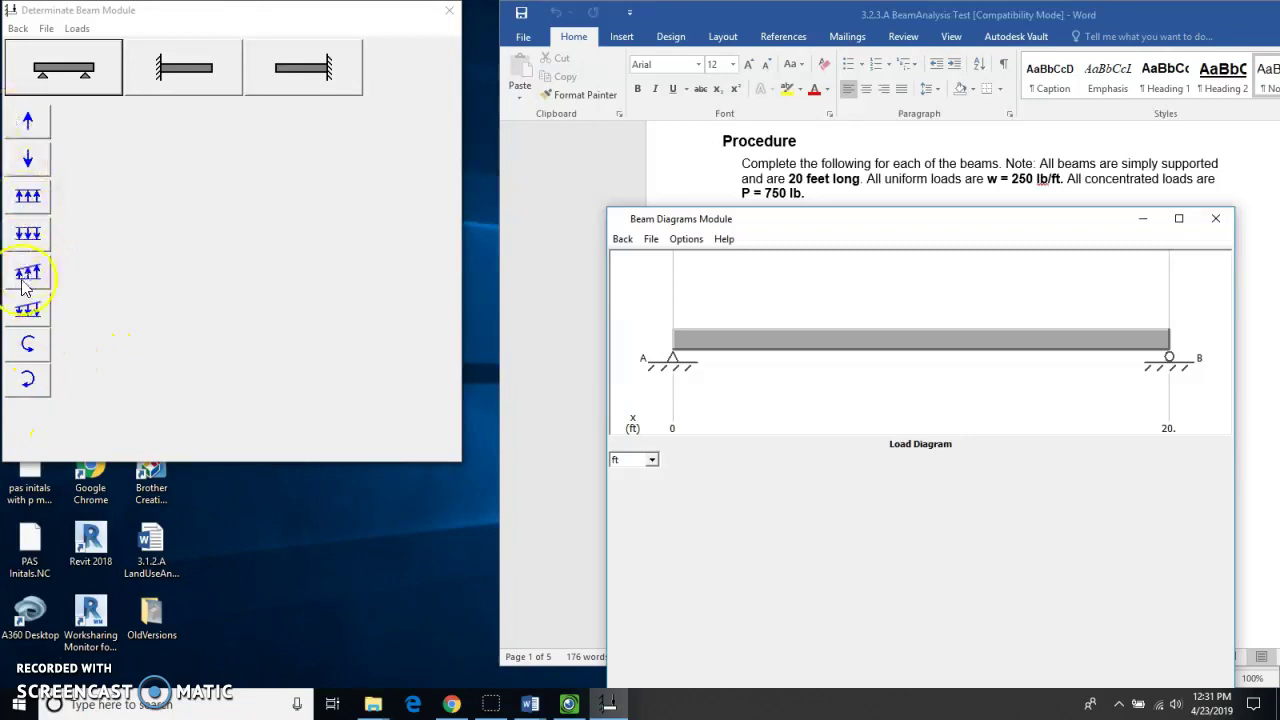
{"action": "left_click", "coordinate": [27, 380]}
Step: Add a downward 750 lb concentrated load at 10 ft on the beam
{"action": "left_click", "coordinate": [32, 160]}
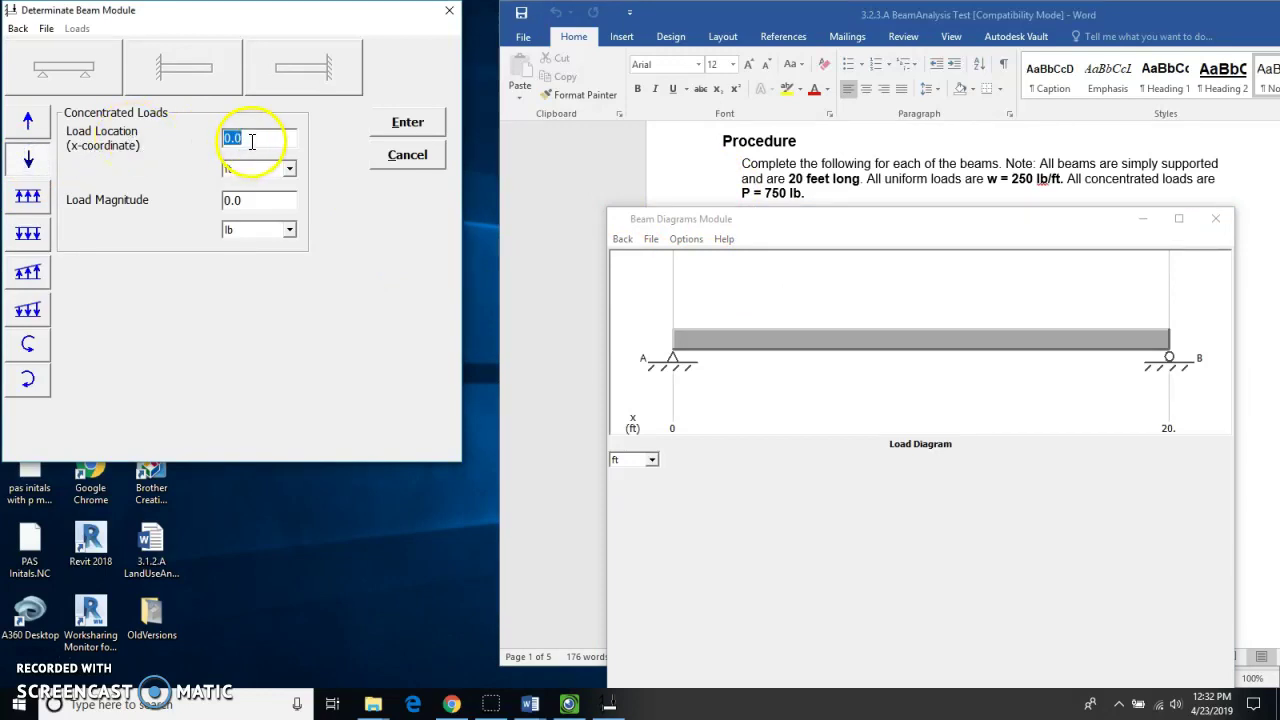
{"action": "left_click", "coordinate": [196, 143]}
{"action": "type", "text": "10"}
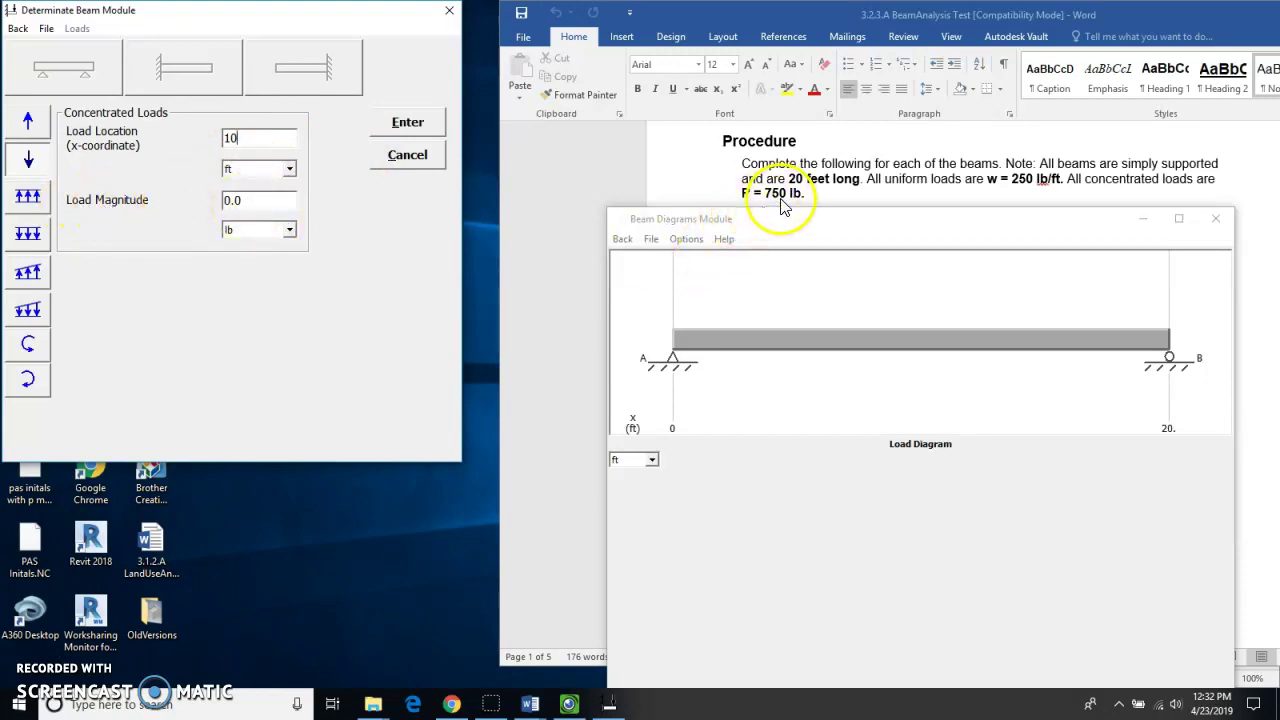
{"action": "double_click", "coordinate": [258, 206]}
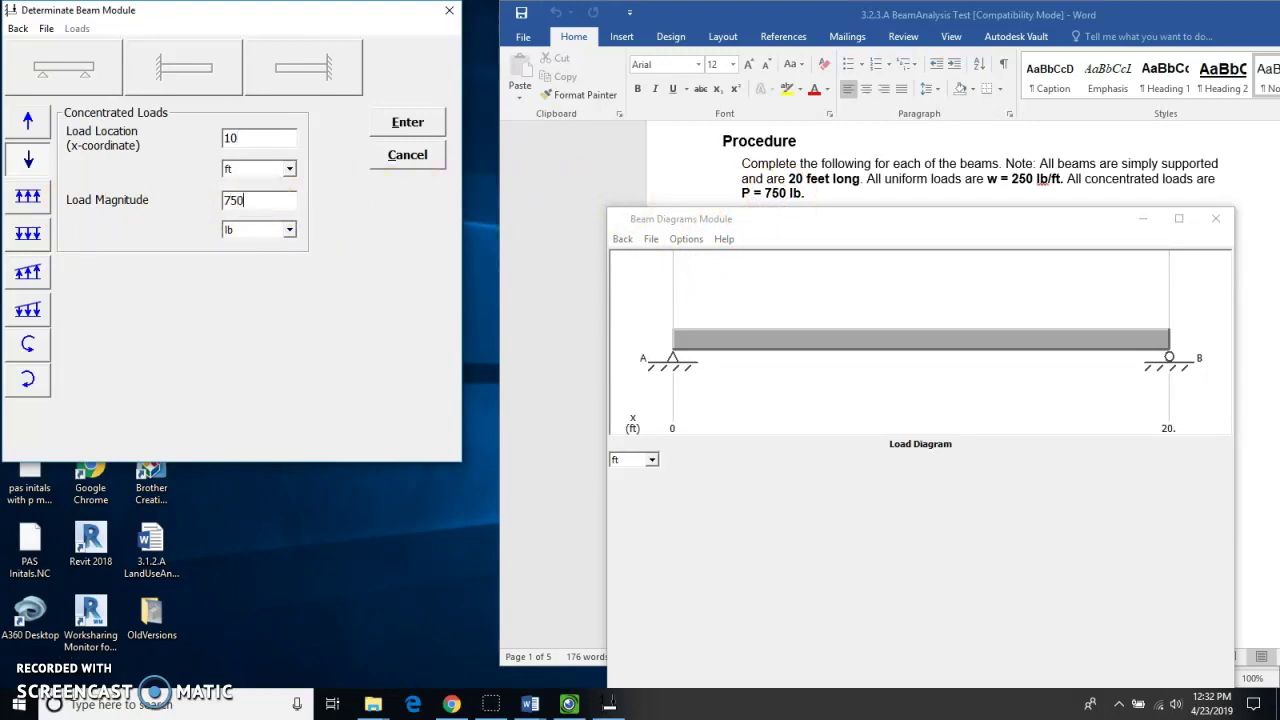
{"action": "type", "text": "750"}
{"action": "left_click", "coordinate": [405, 124]}
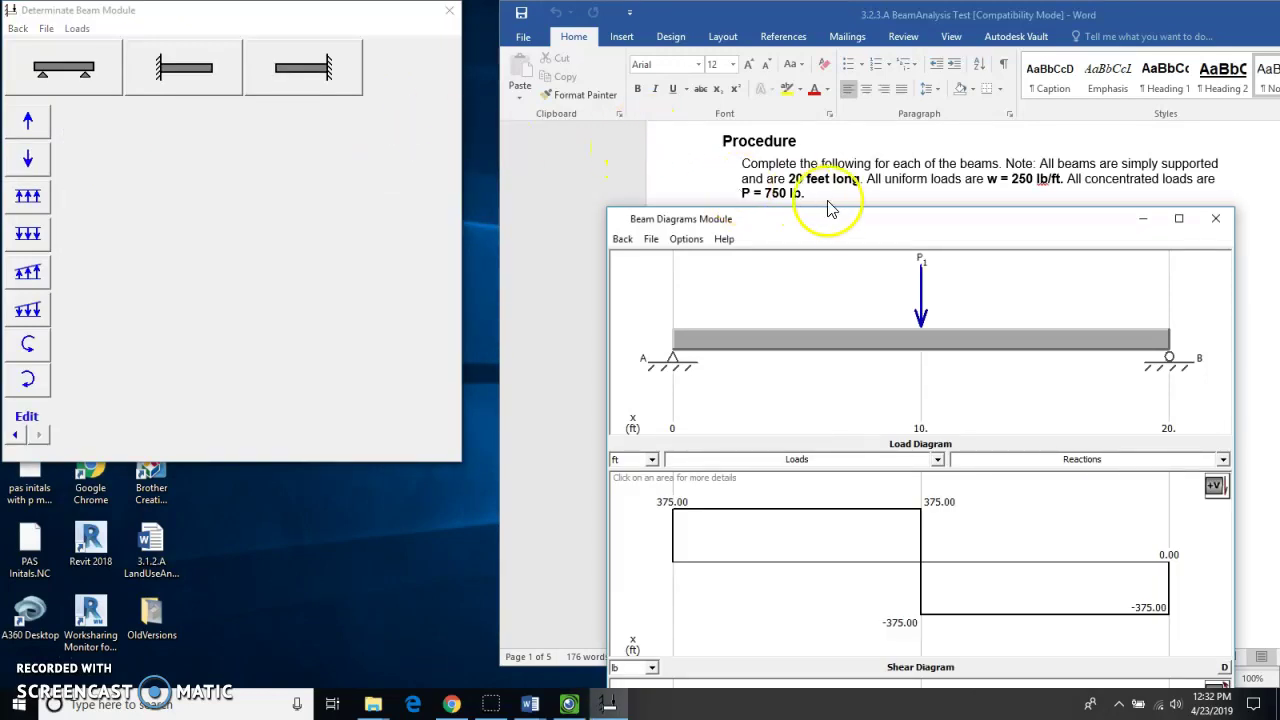
Step: Shift the diagrams window up to show the moment diagram peaking at 3,750 lb-ft
{"action": "left_click_drag", "start_coordinate": [826, 226], "coordinate": [814, 29]}
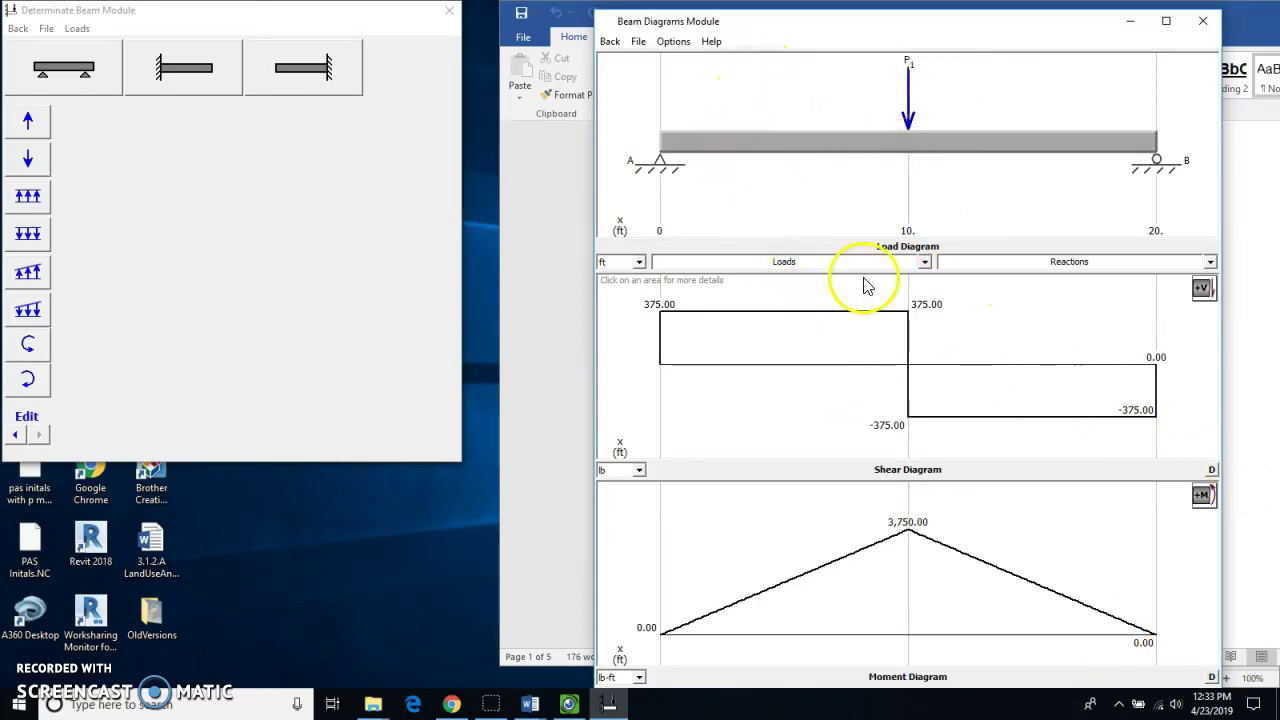
Step: Print the load, shear and moment diagrams titled 'Concentrated Load at Center' with the default font
{"action": "left_click", "coordinate": [638, 43]}
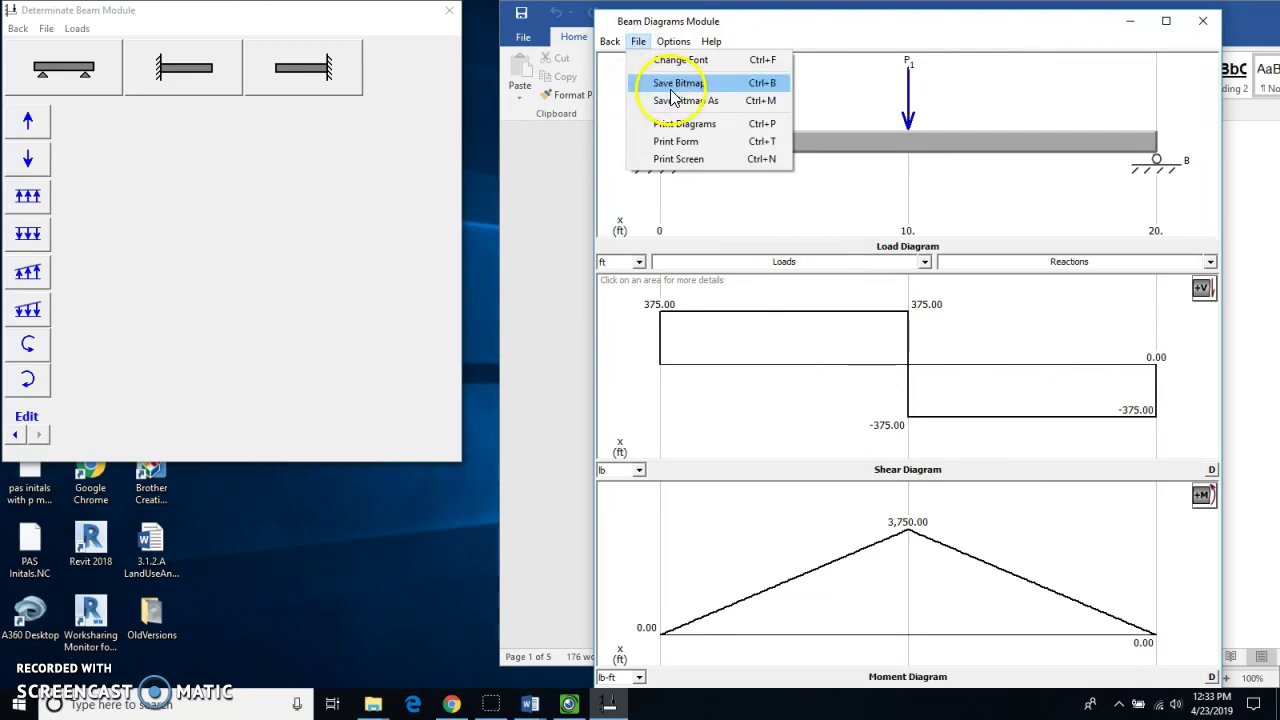
{"action": "left_click", "coordinate": [676, 124]}
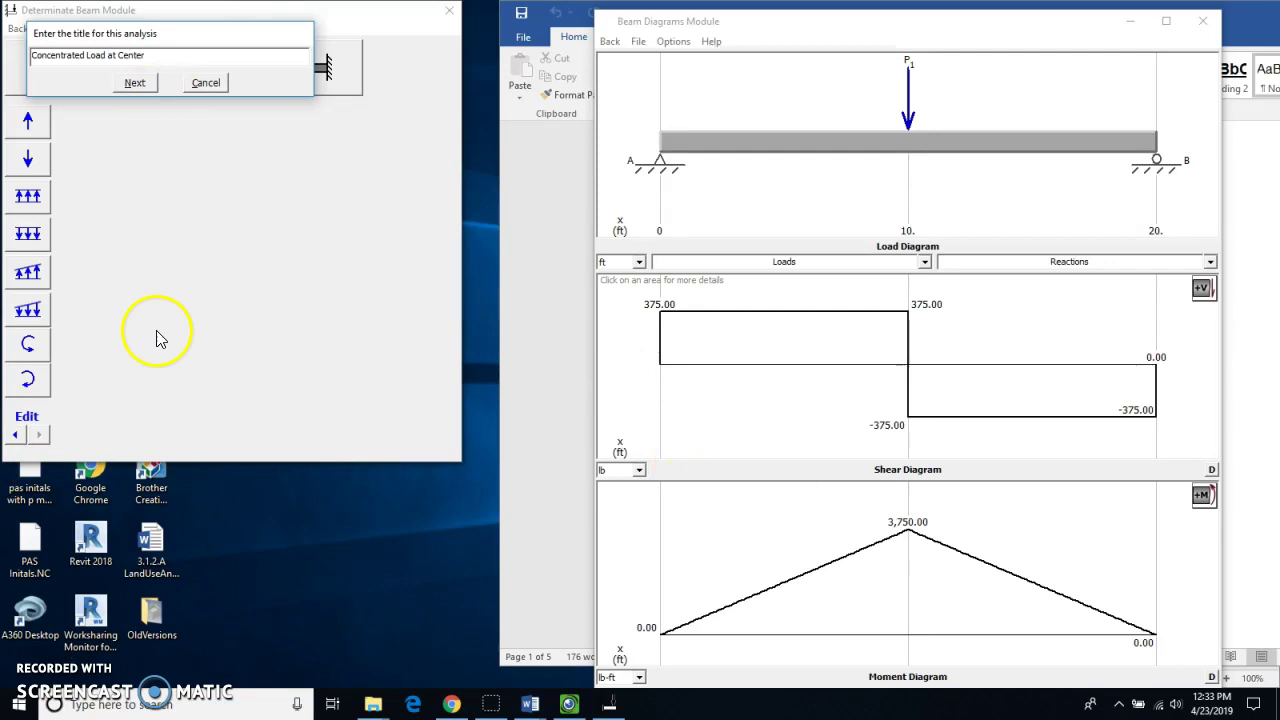
{"action": "left_click", "coordinate": [135, 83]}
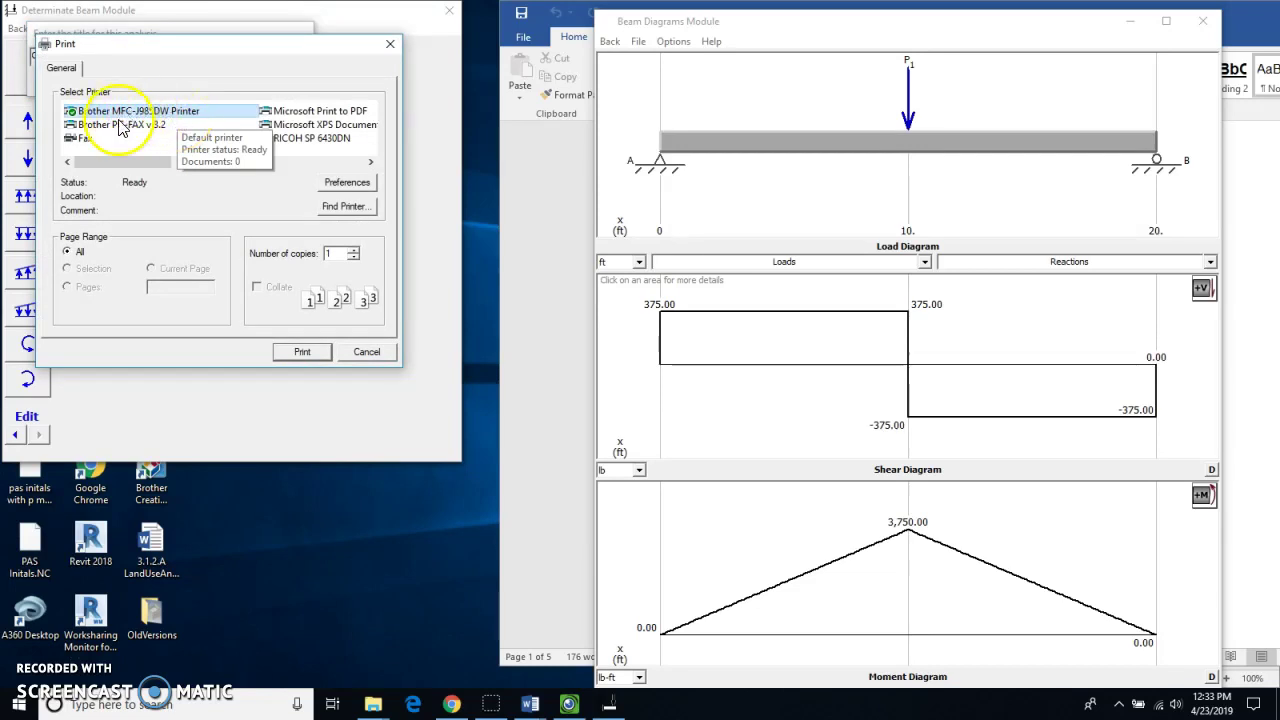
{"action": "left_click", "coordinate": [298, 352]}
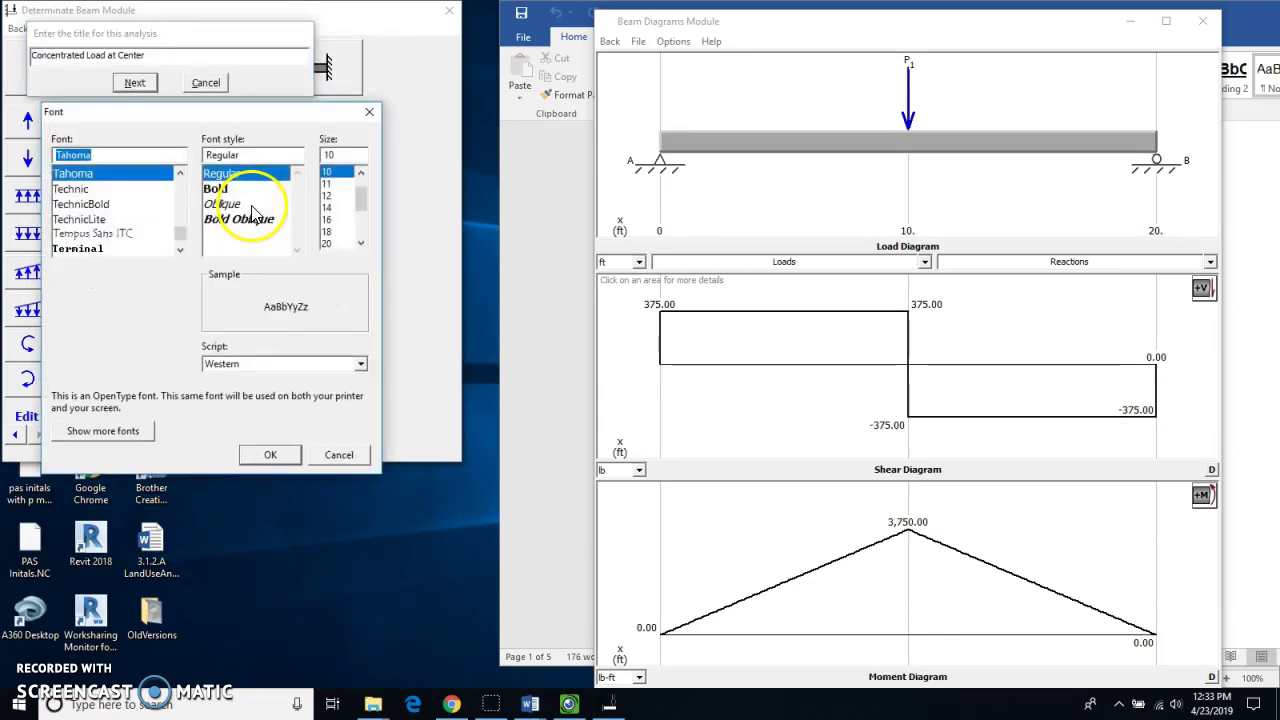
{"action": "left_click", "coordinate": [270, 455]}
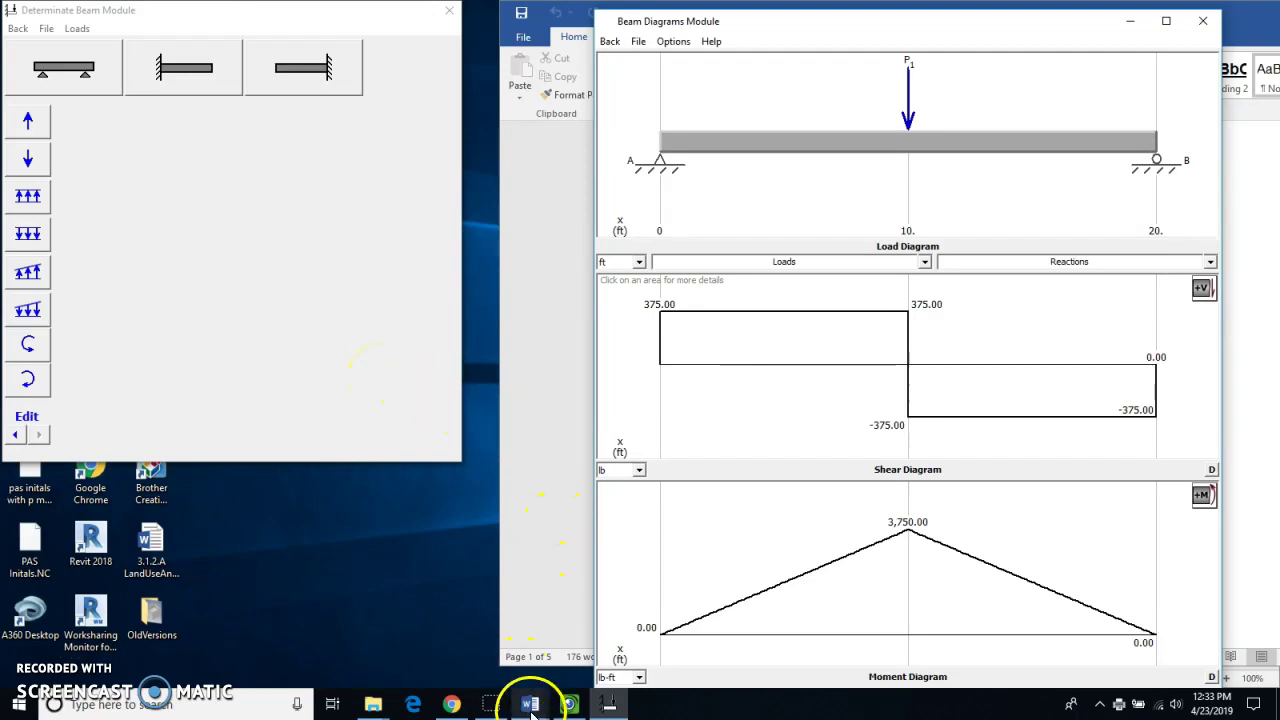
{"action": "left_click", "coordinate": [568, 704]}
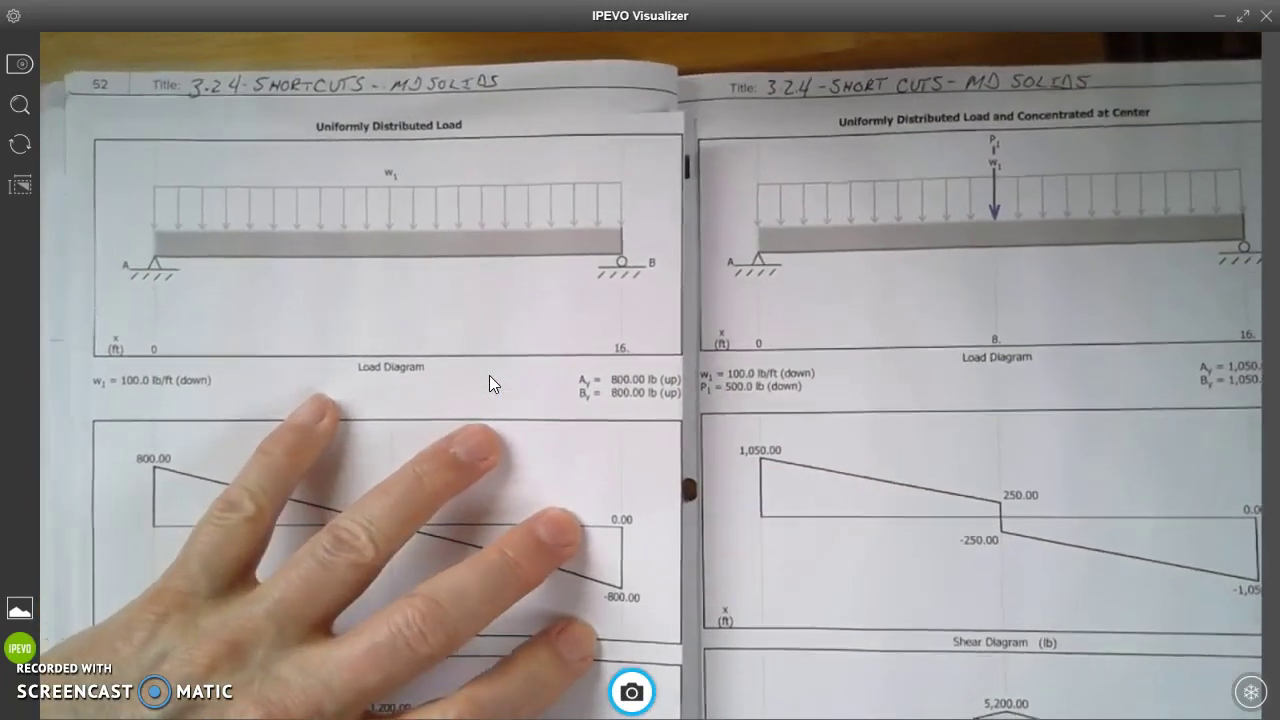
{"action": "left_click", "coordinate": [478, 366]}
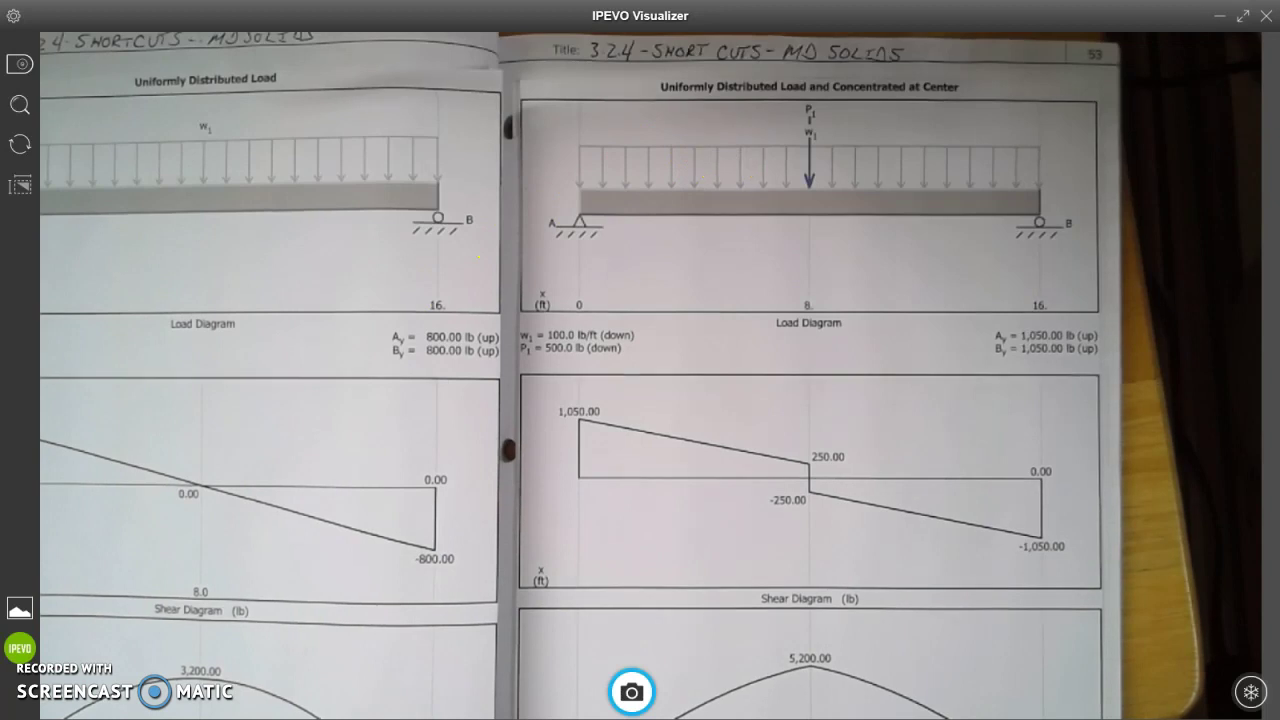
{"action": "left_click", "coordinate": [1222, 18]}
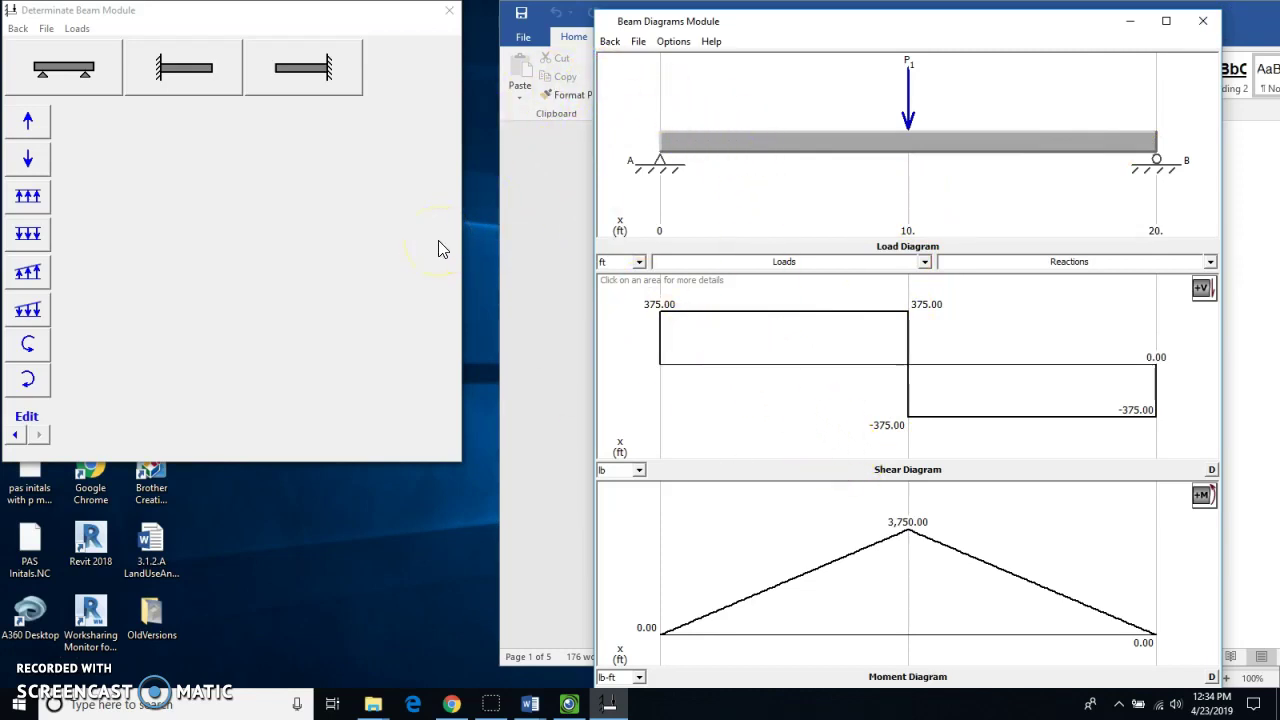
Step: Reset the previous beam analysis with File > Reset
{"action": "left_click", "coordinate": [46, 28]}
{"action": "left_click", "coordinate": [70, 48]}
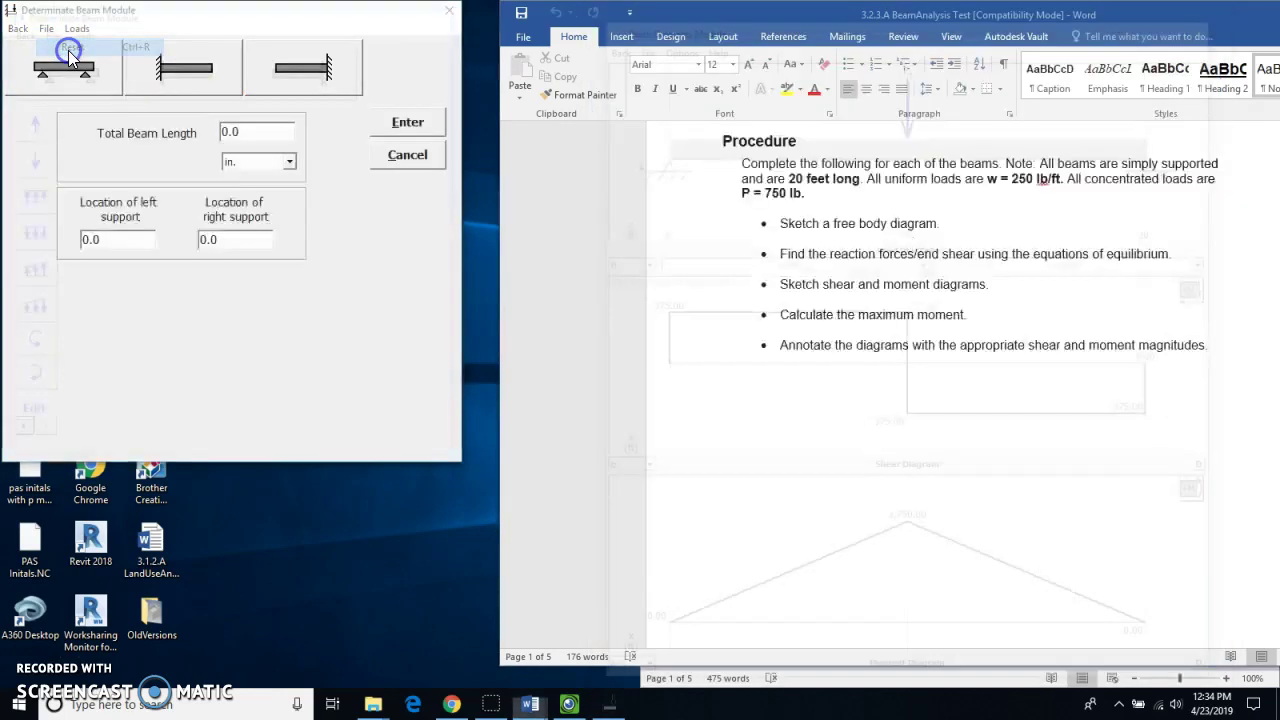
{"action": "key", "text": "Escape"}
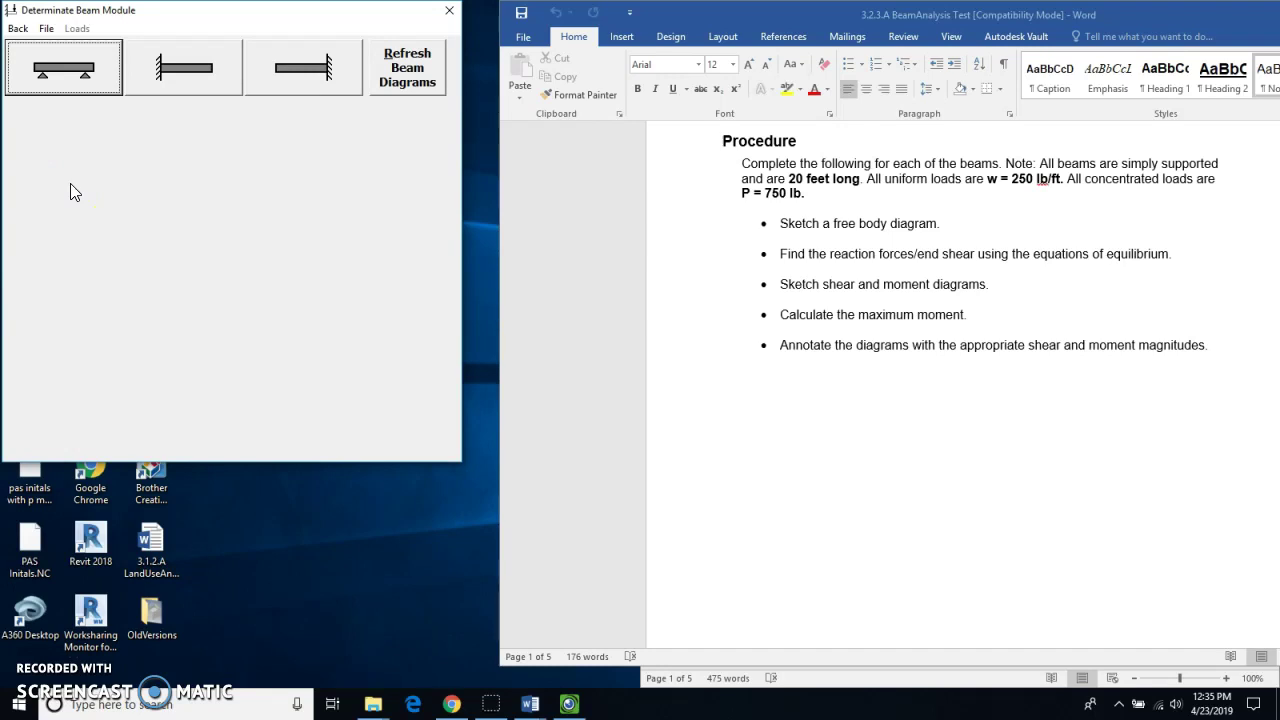
Step: Define a new 20 ft simply supported beam with supports at 0 and 20 ft
{"action": "left_click", "coordinate": [65, 75]}
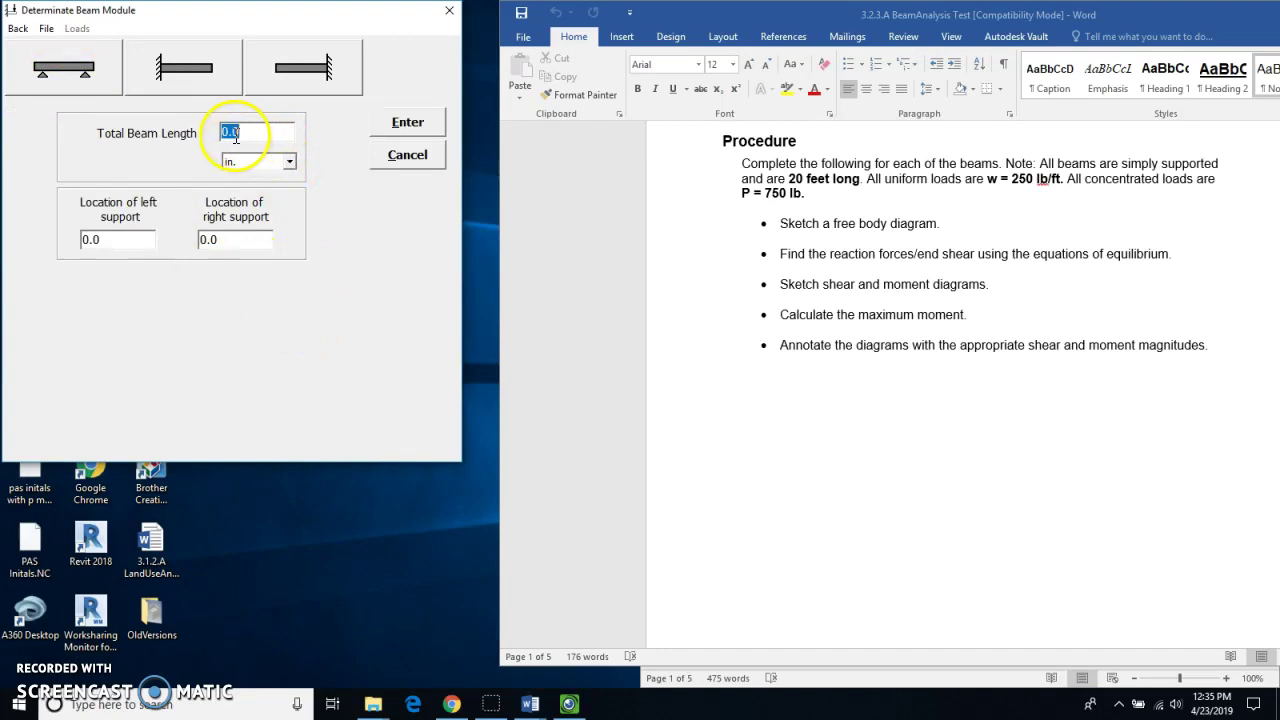
{"action": "type", "text": "20"}
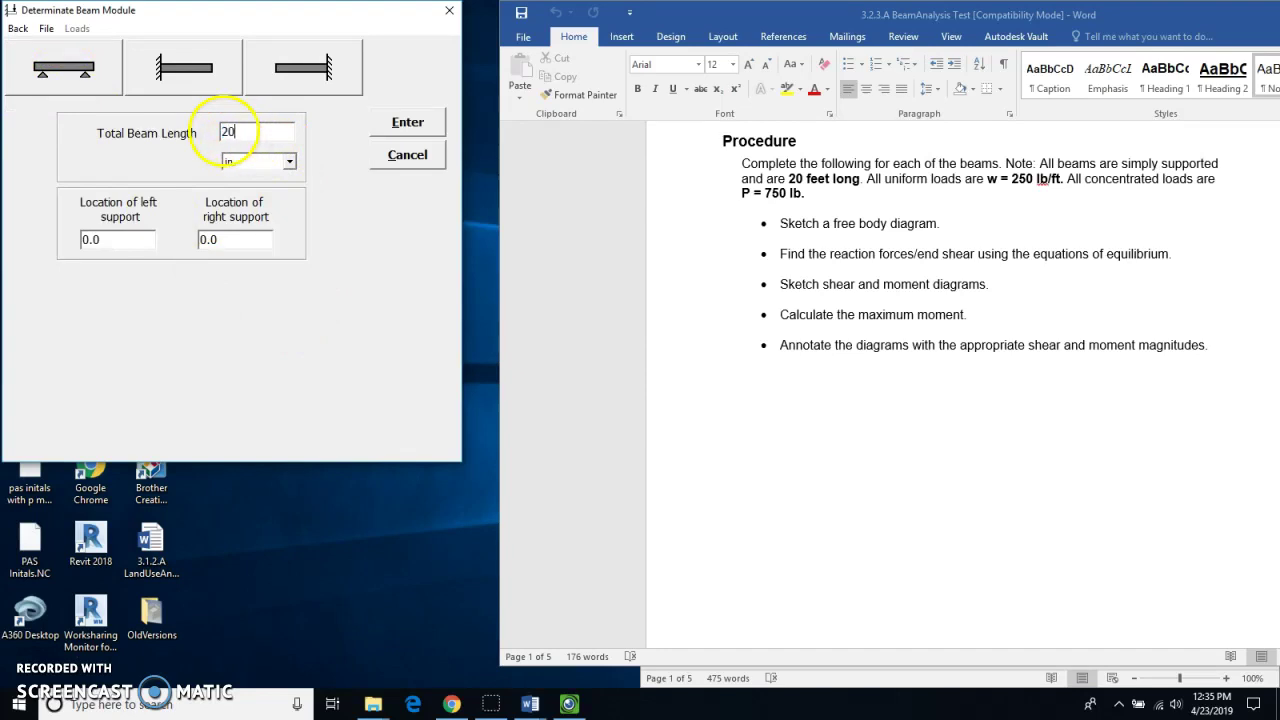
{"action": "left_click", "coordinate": [288, 161]}
{"action": "left_click", "coordinate": [248, 192]}
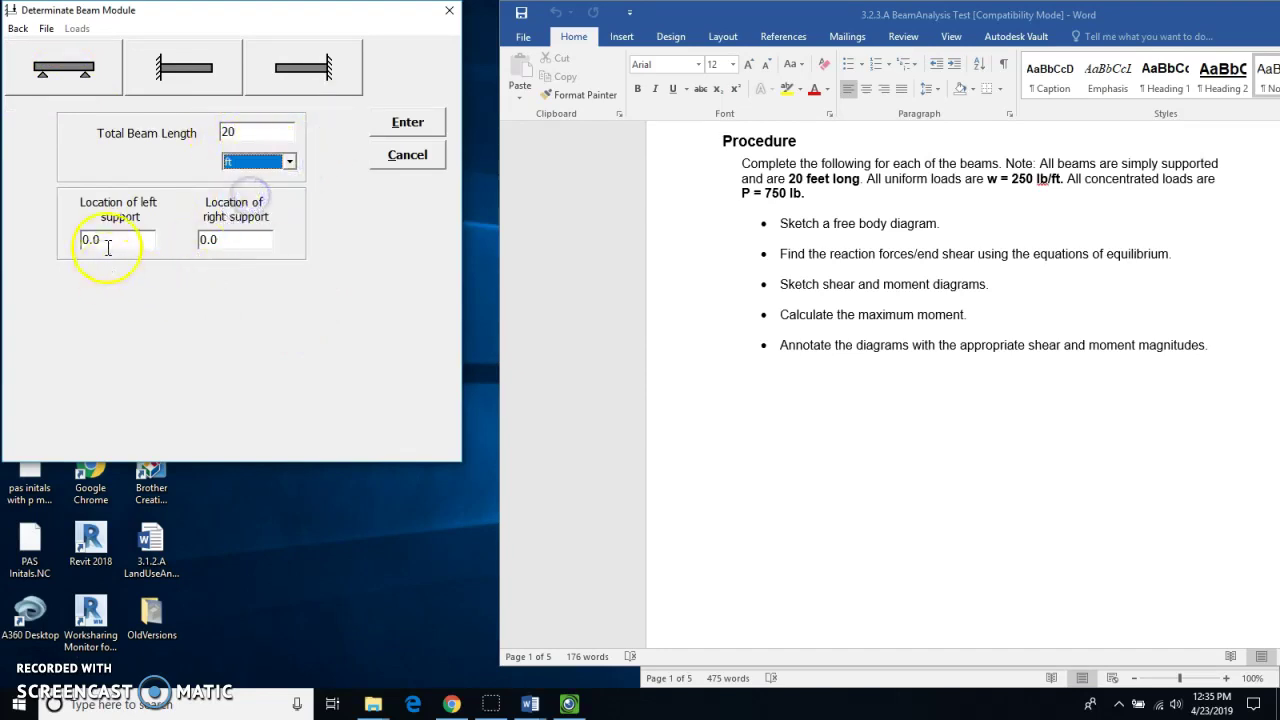
{"action": "left_click", "coordinate": [210, 241]}
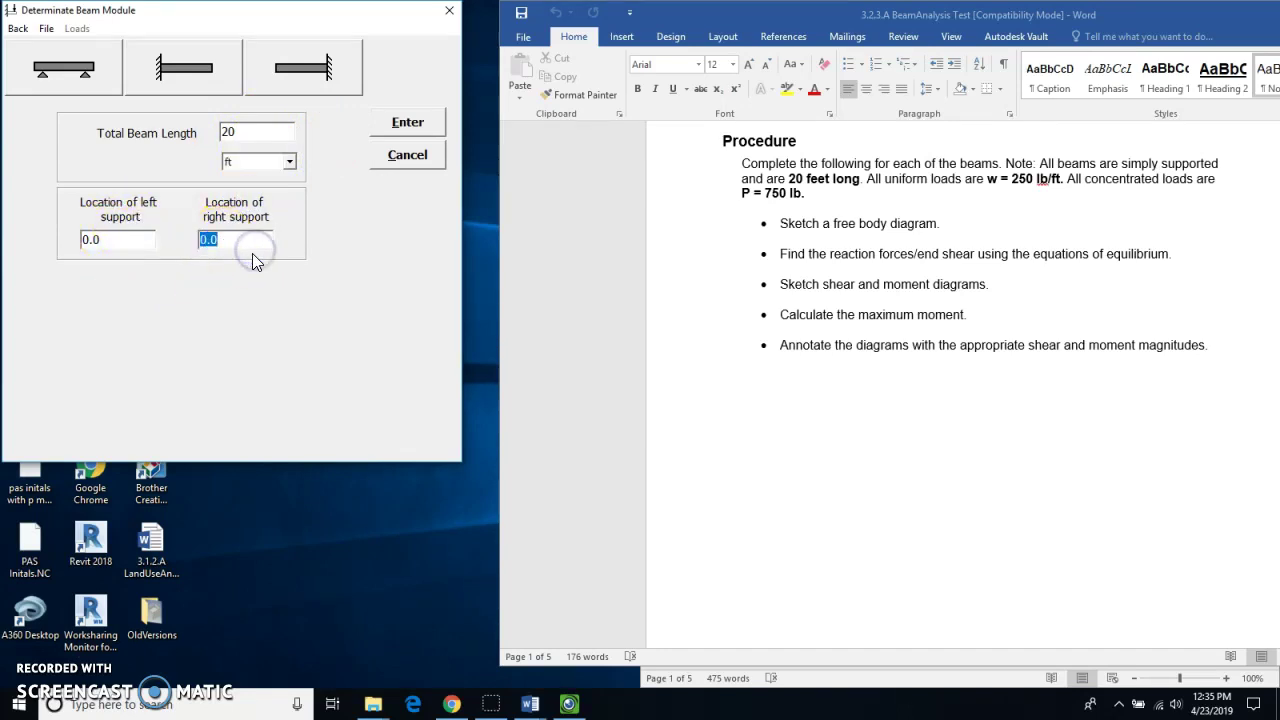
{"action": "left_click", "coordinate": [407, 121]}
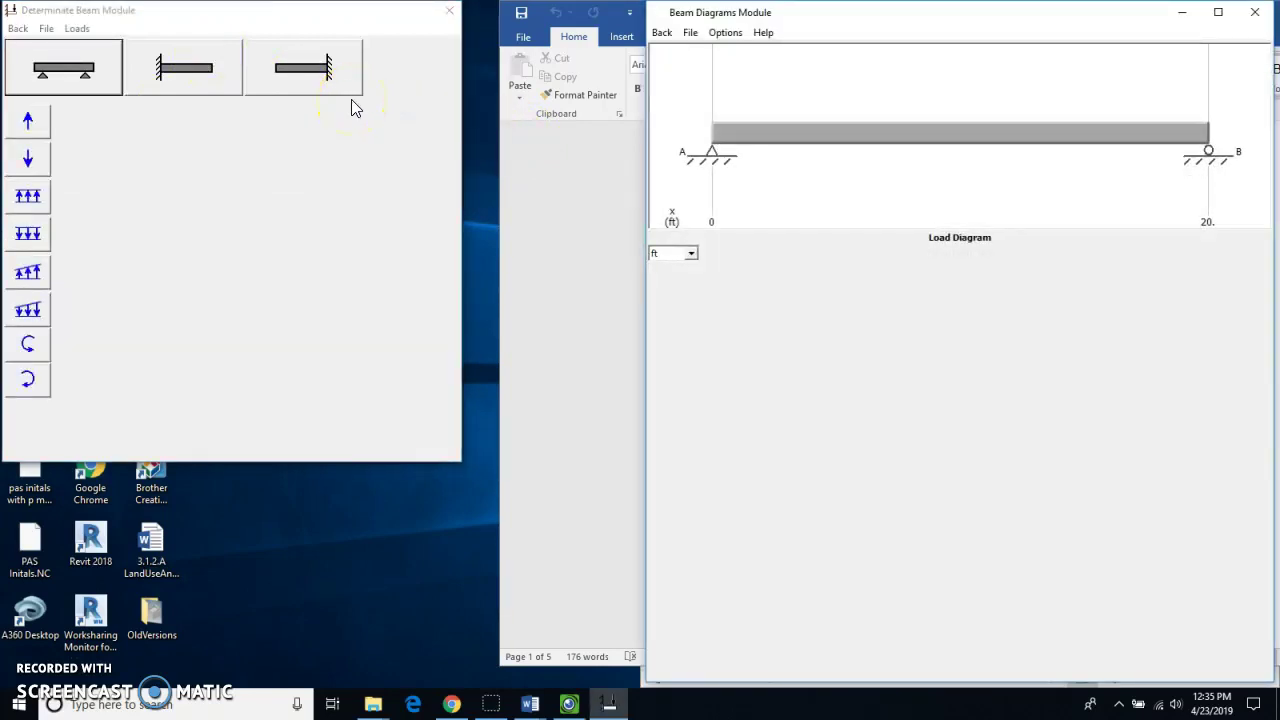
Step: Place a 750 lb downward point load at 10 ft, giving ±375 lb shear and a 3,750 lb-ft peak moment
{"action": "left_click", "coordinate": [17, 168]}
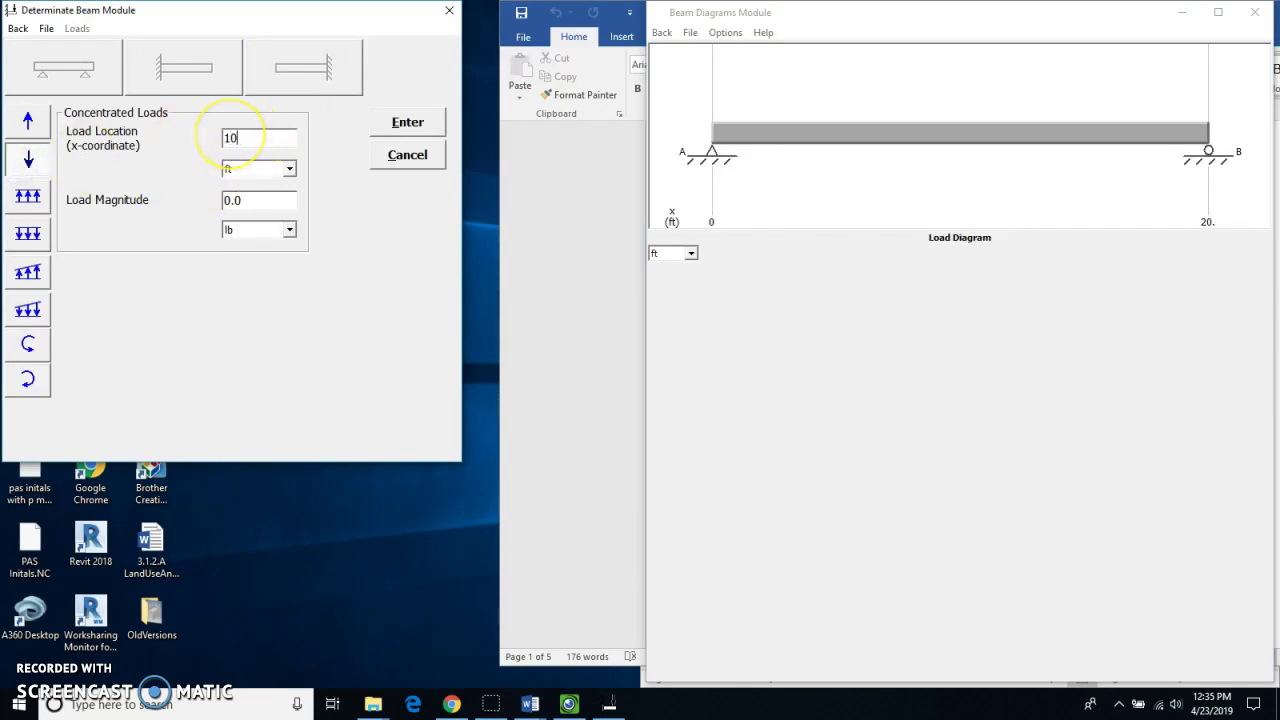
{"action": "left_click", "coordinate": [258, 203]}
{"action": "left_click", "coordinate": [545, 708]}
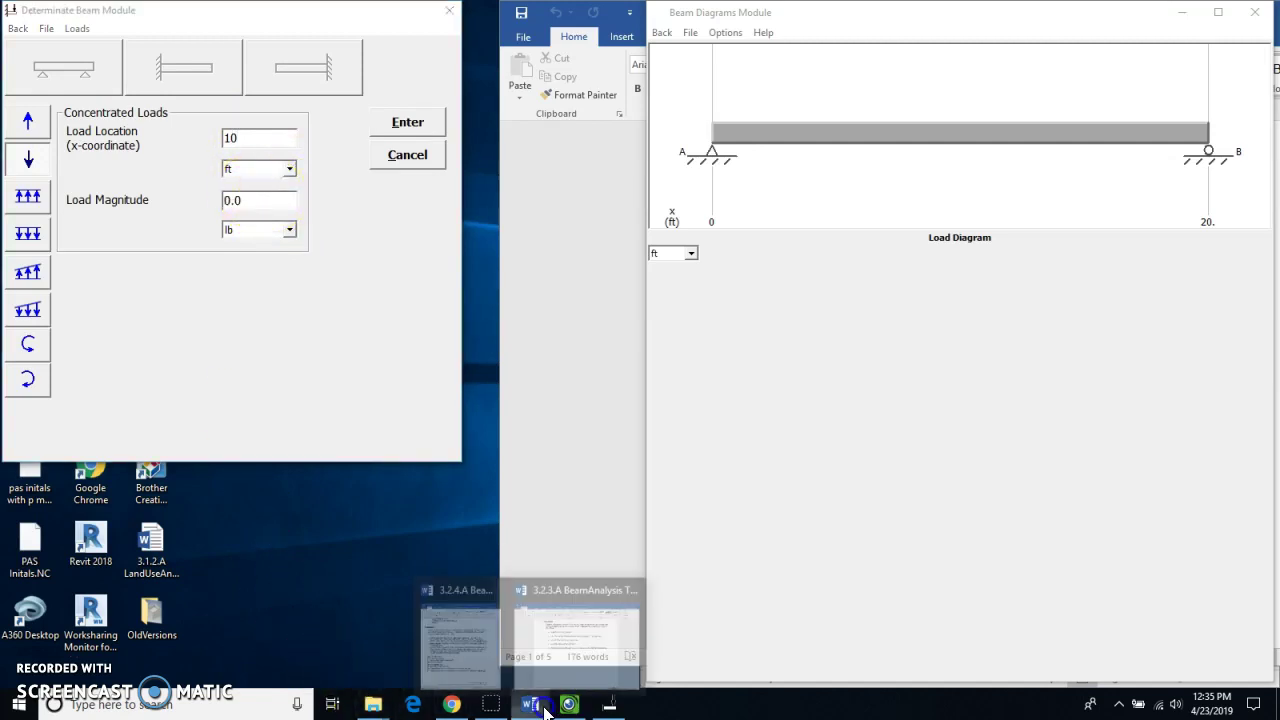
{"action": "mouse_move", "coordinate": [547, 690]}
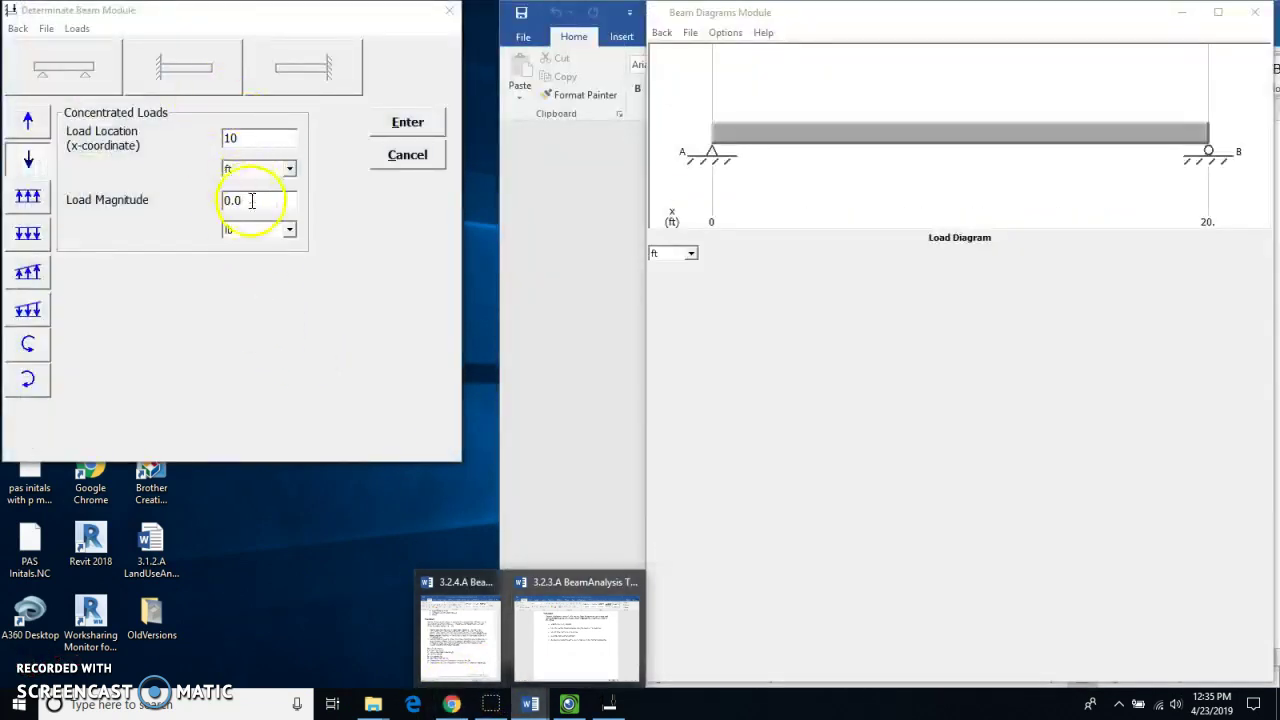
{"action": "left_click_drag", "start_coordinate": [252, 200], "coordinate": [208, 204]}
{"action": "type", "text": "750"}
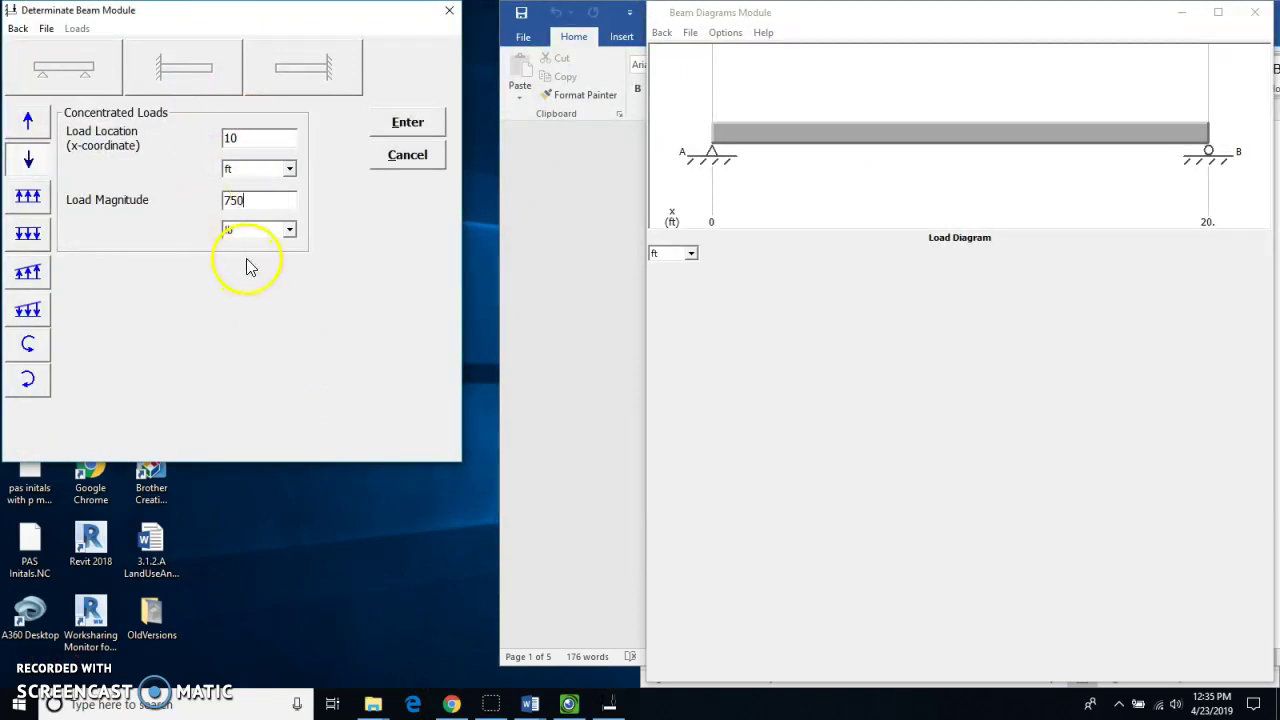
{"action": "left_click", "coordinate": [398, 125]}
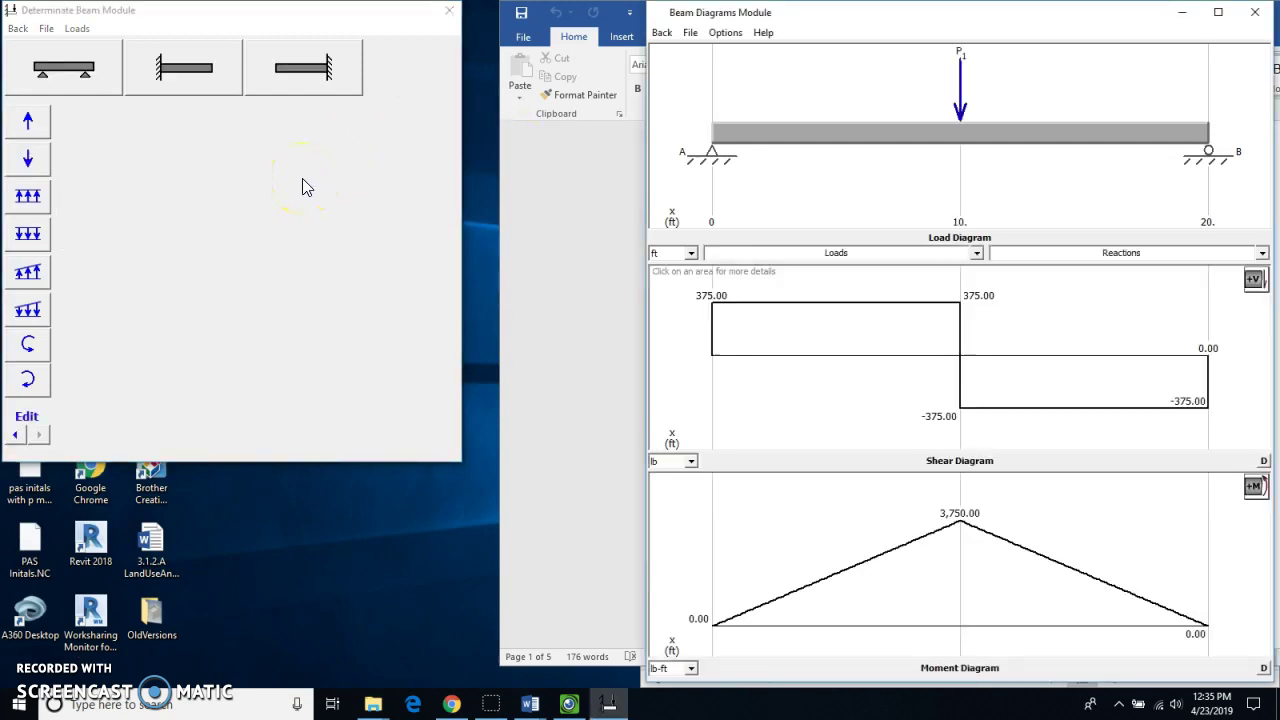
Step: Add a 250 lb/ft uniform load from 0 to 20 ft, raising shear to ±2,875 lb and moment to 16,250 lb-ft
{"action": "left_click", "coordinate": [28, 237]}
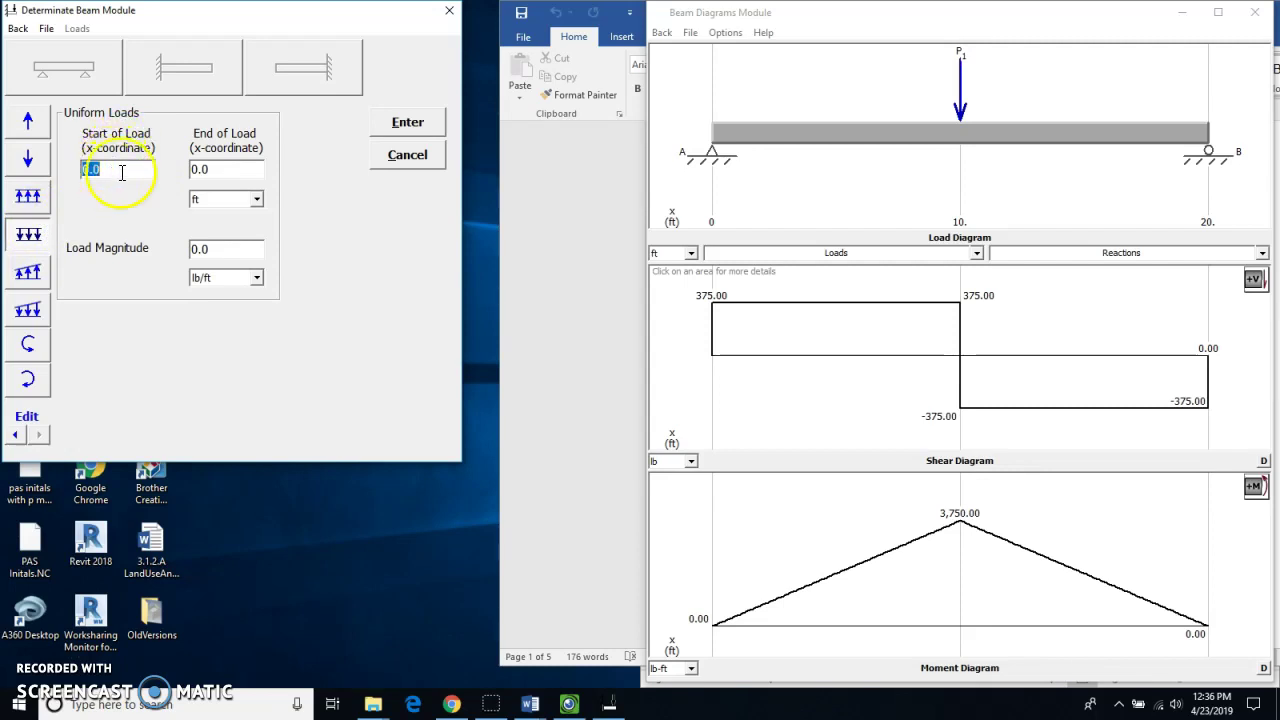
{"action": "left_click", "coordinate": [203, 172]}
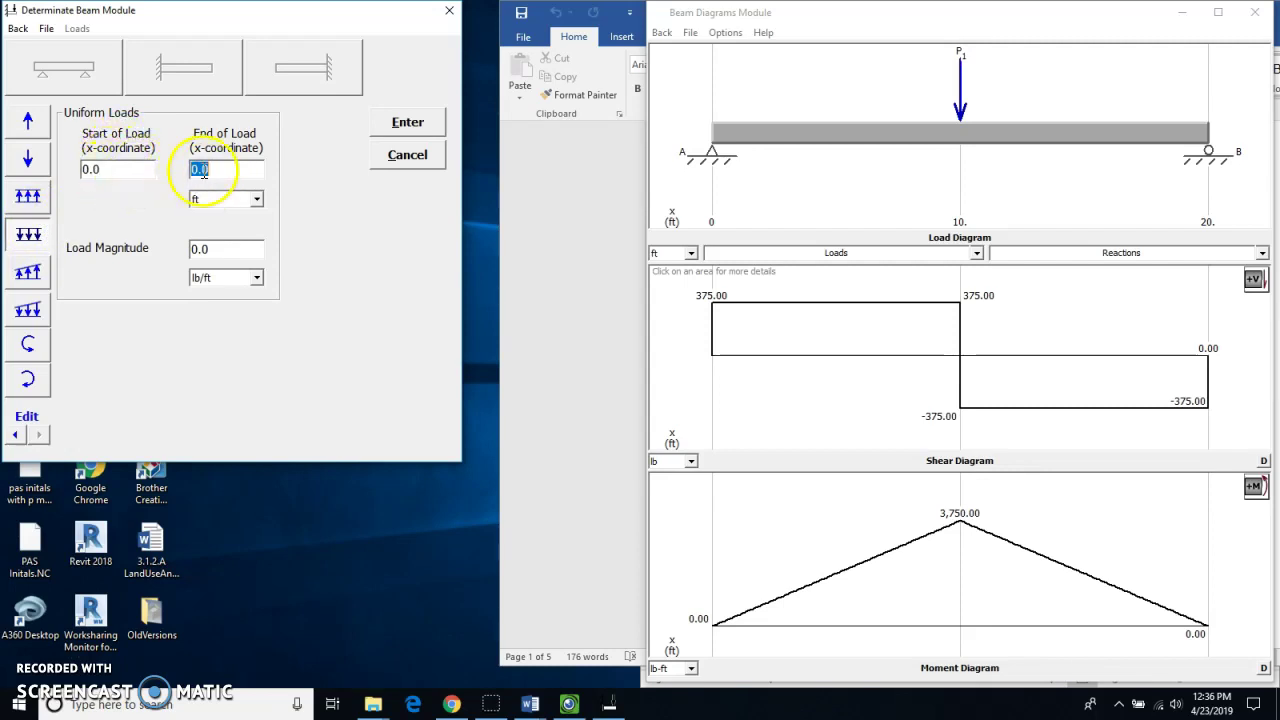
{"action": "type", "text": "20"}
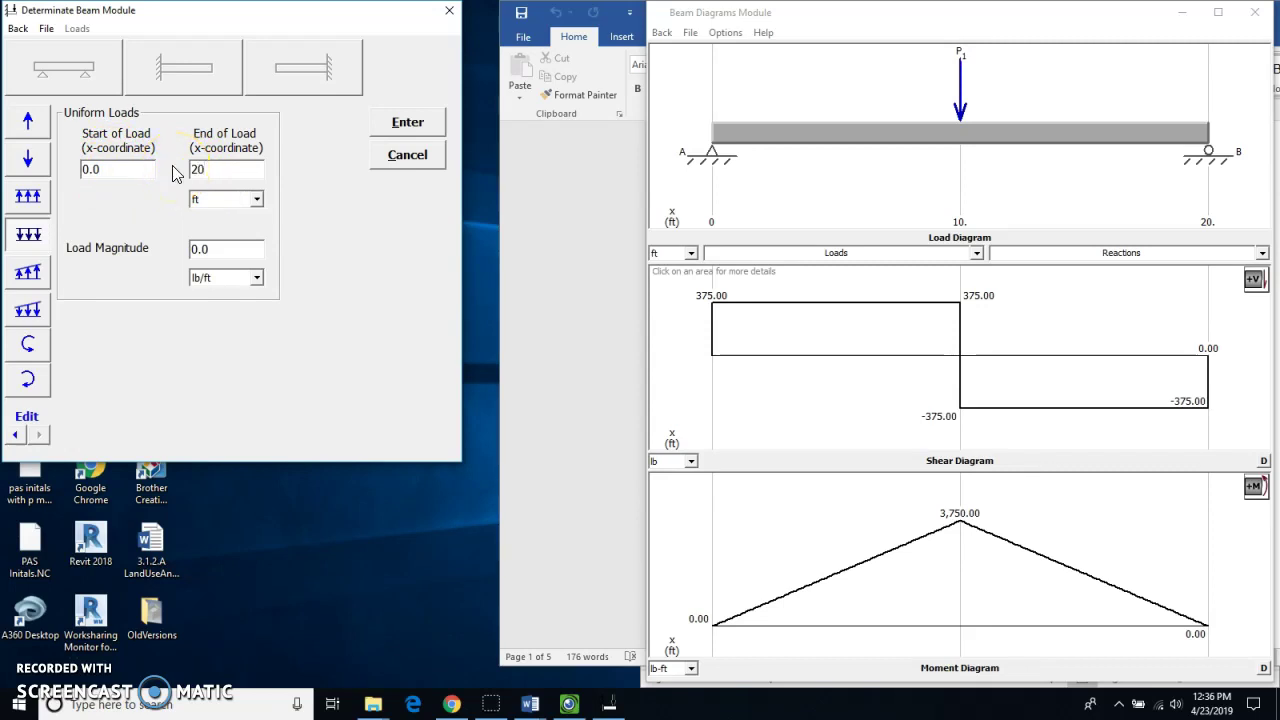
{"action": "left_click", "coordinate": [219, 248]}
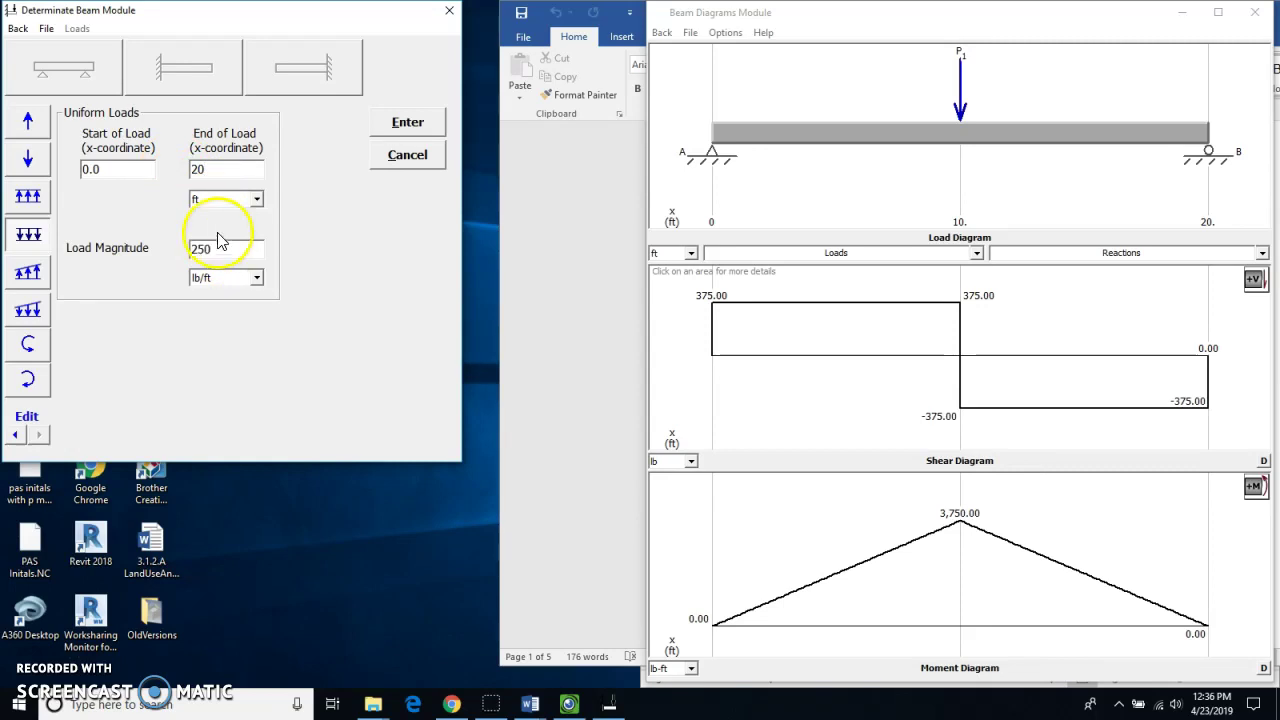
{"action": "left_click", "coordinate": [412, 122]}
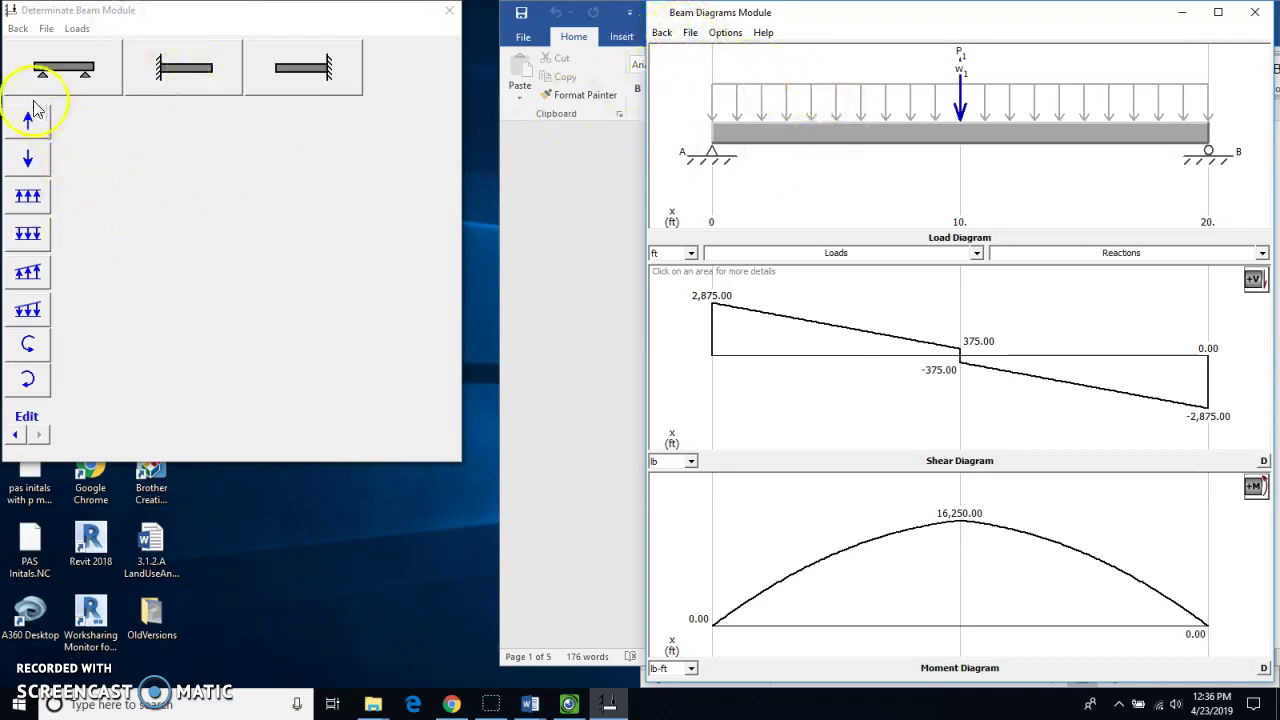
Step: Reset and define a new simply supported beam 20 ft long with supports at 0 and 20 ft
{"action": "left_click", "coordinate": [46, 28]}
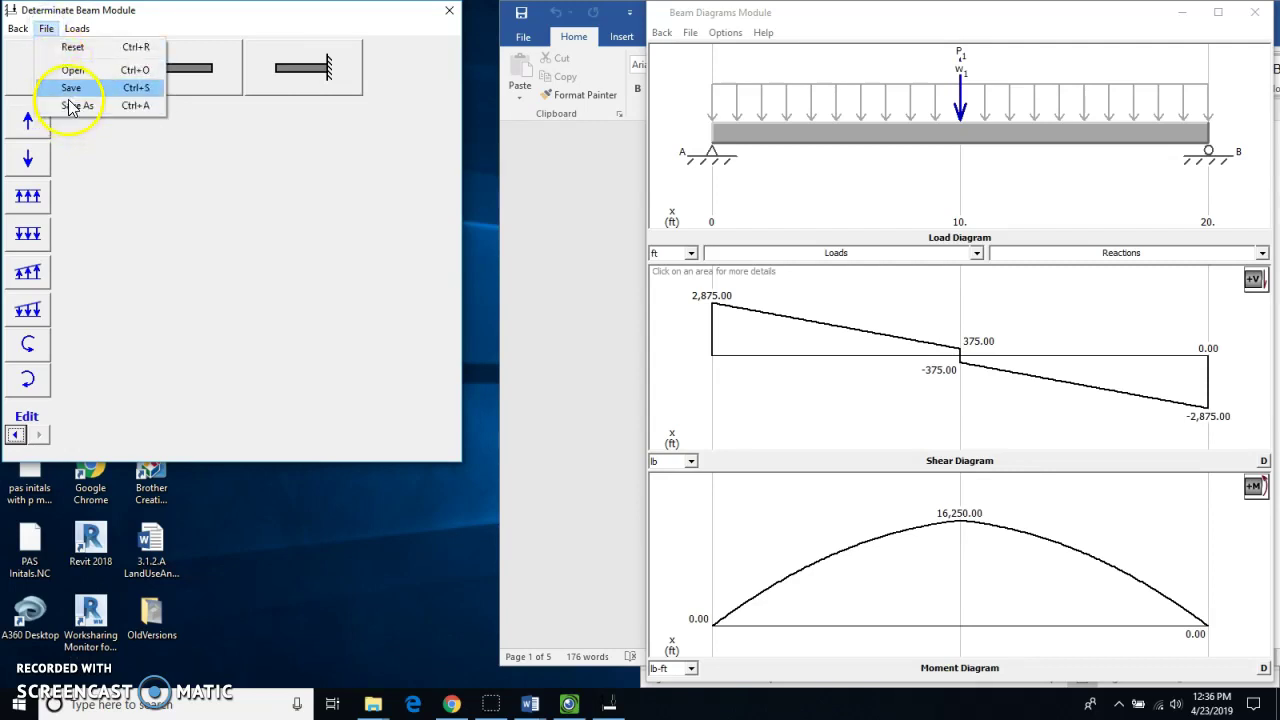
{"action": "left_click", "coordinate": [72, 47]}
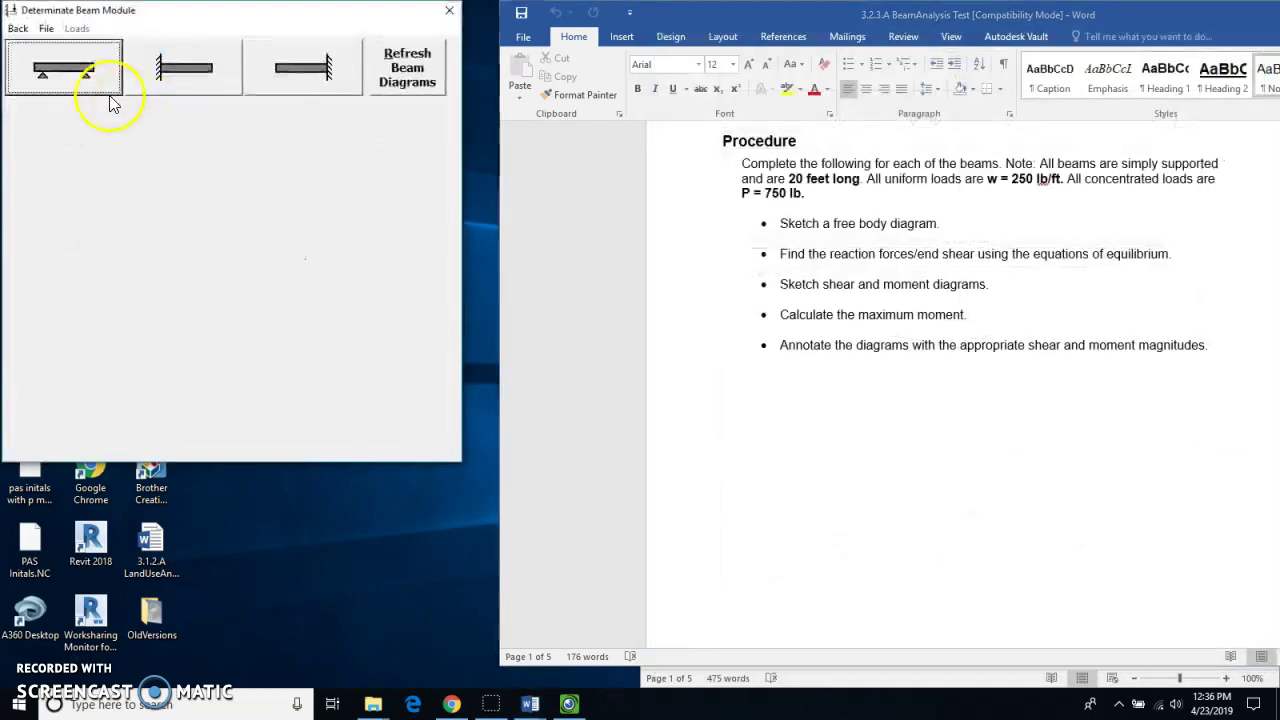
{"action": "left_click", "coordinate": [86, 83]}
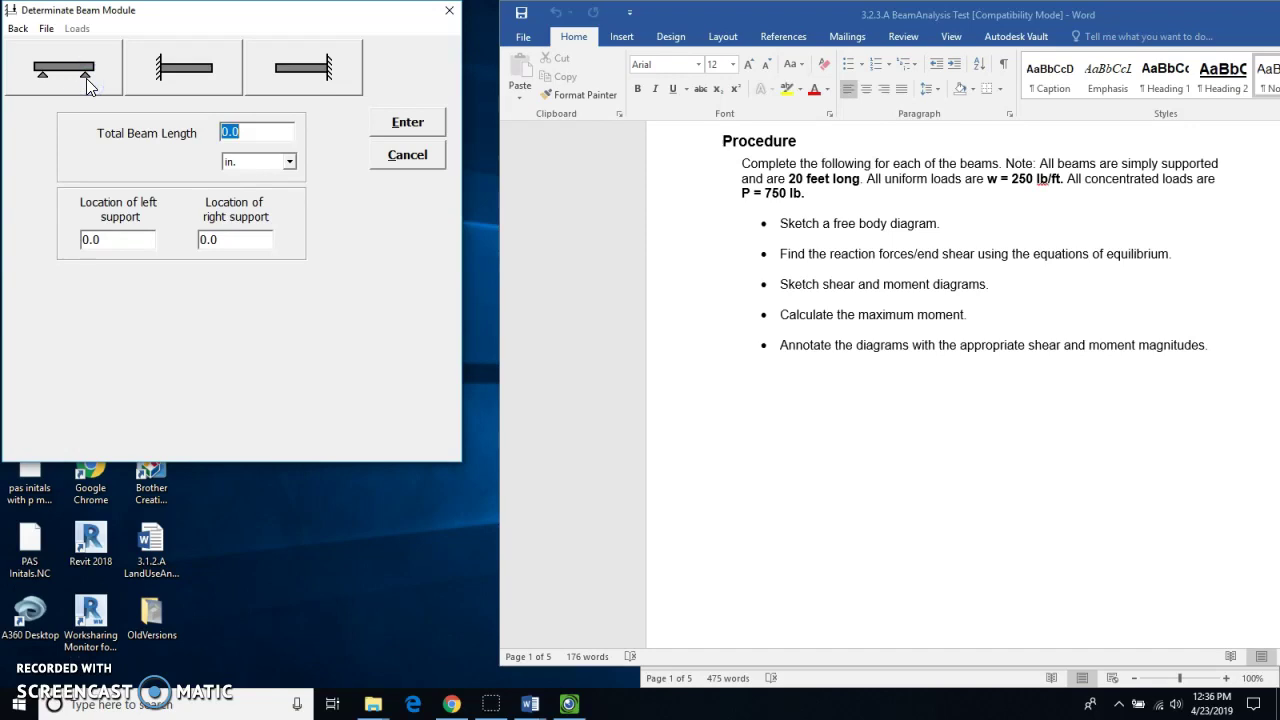
{"action": "left_click", "coordinate": [288, 163]}
{"action": "left_click", "coordinate": [256, 186]}
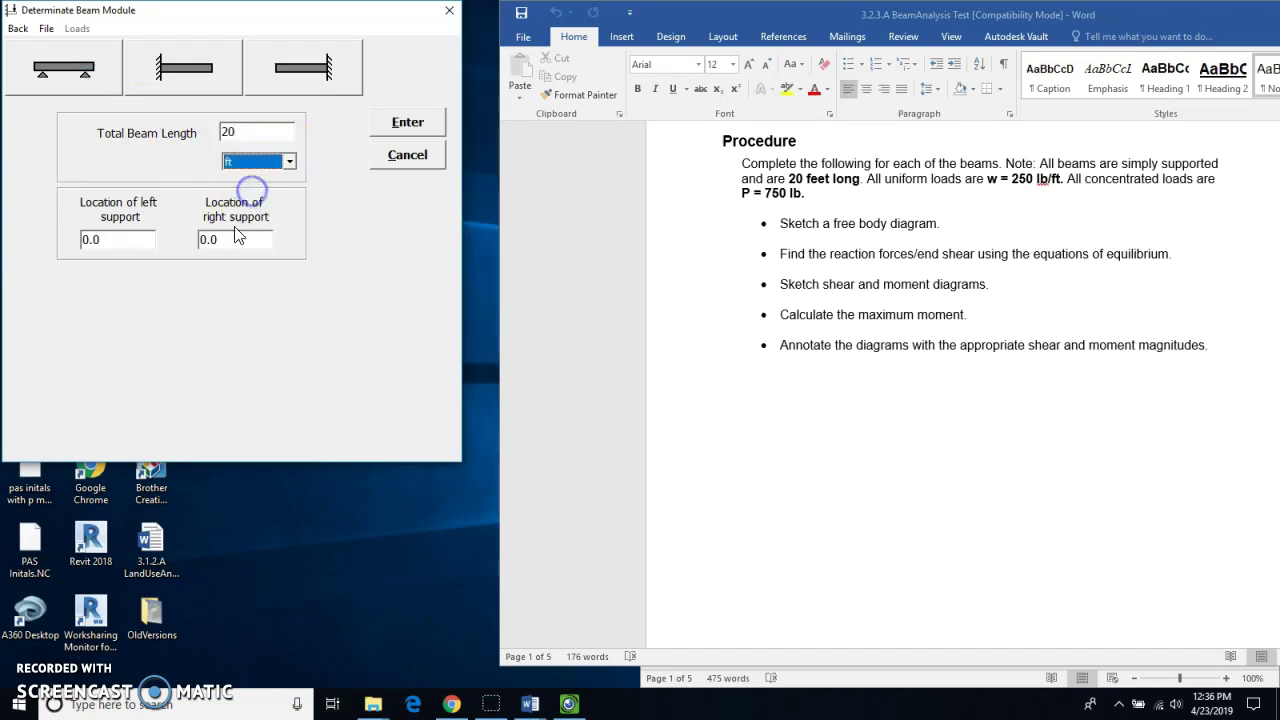
{"action": "left_click", "coordinate": [231, 243]}
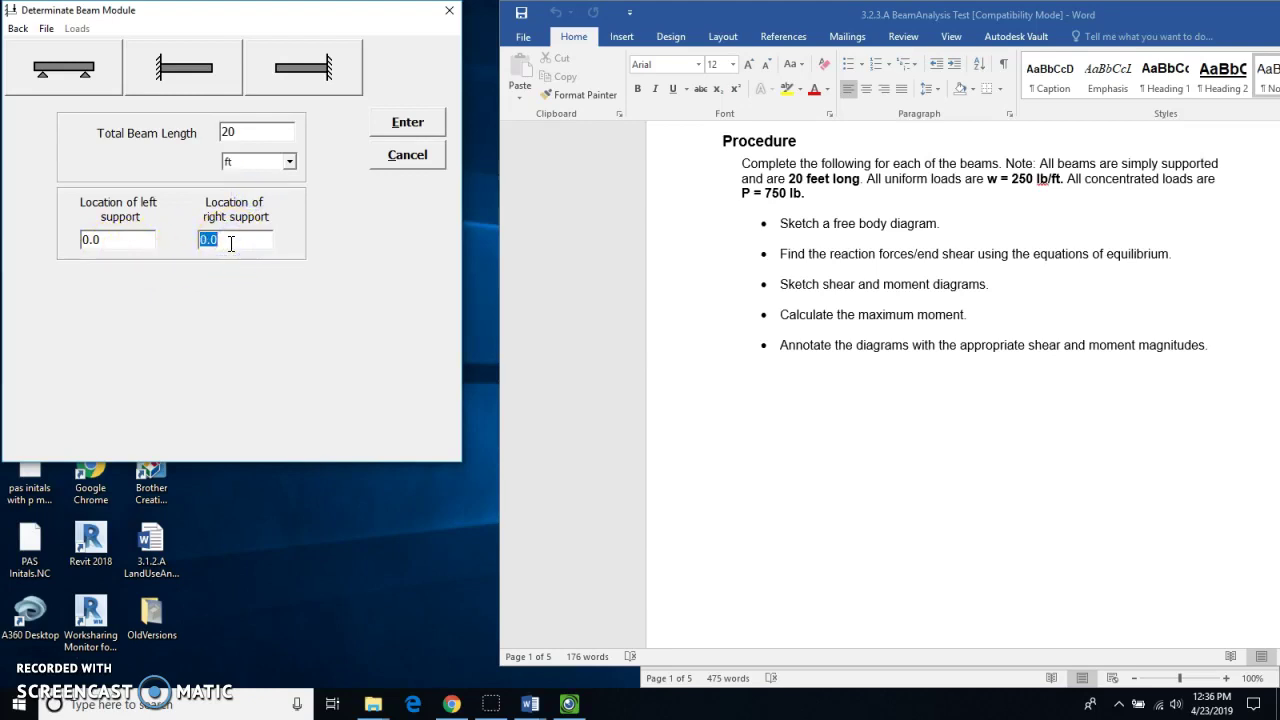
{"action": "left_click", "coordinate": [410, 123]}
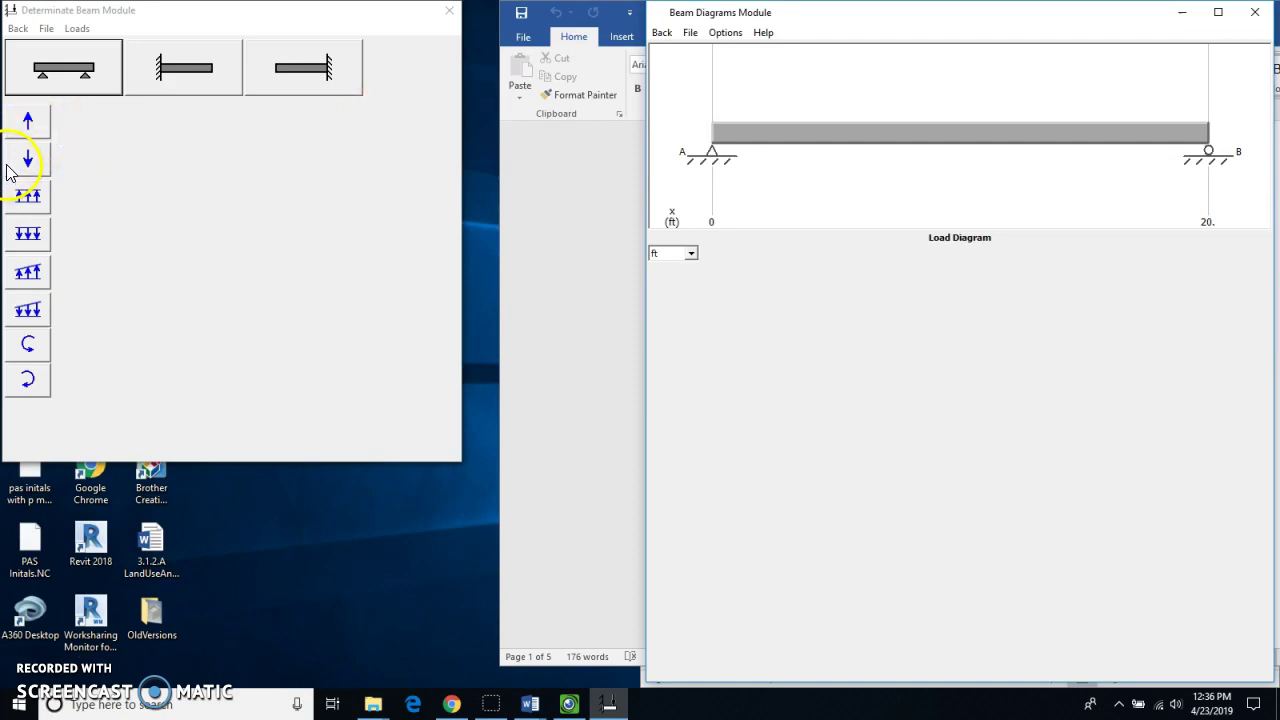
Step: Apply a 250 lb/ft uniform load from 0 to 20 ft, giving ±2,500 lb shear and a 12,500 lb-ft peak moment
{"action": "left_click", "coordinate": [28, 234]}
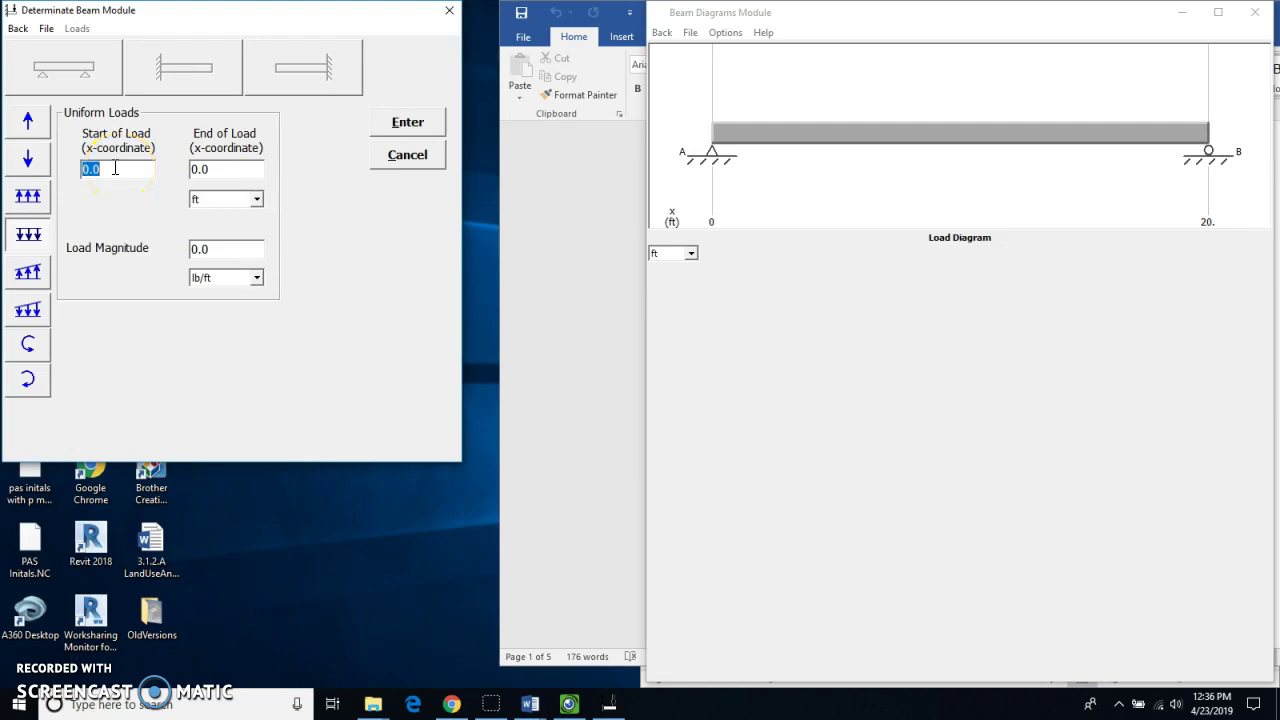
{"action": "left_click", "coordinate": [214, 170]}
{"action": "left_click", "coordinate": [218, 250]}
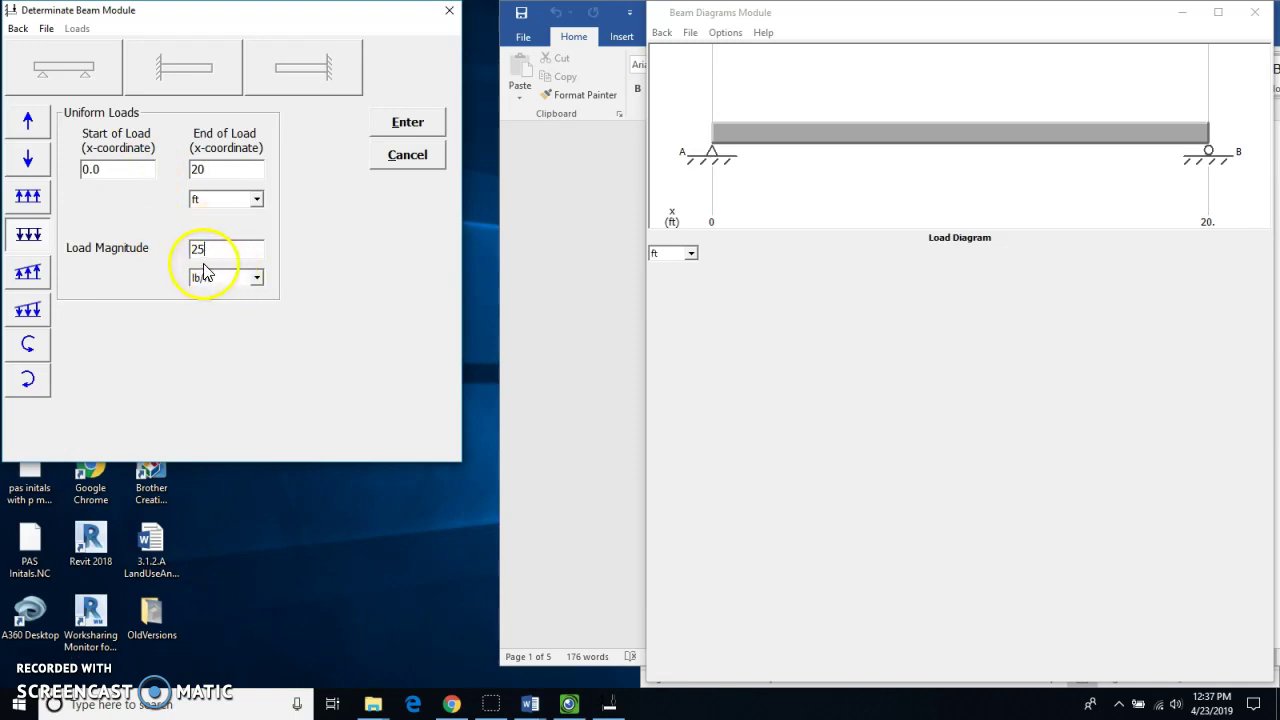
{"action": "type", "text": "250"}
{"action": "left_click", "coordinate": [408, 122]}
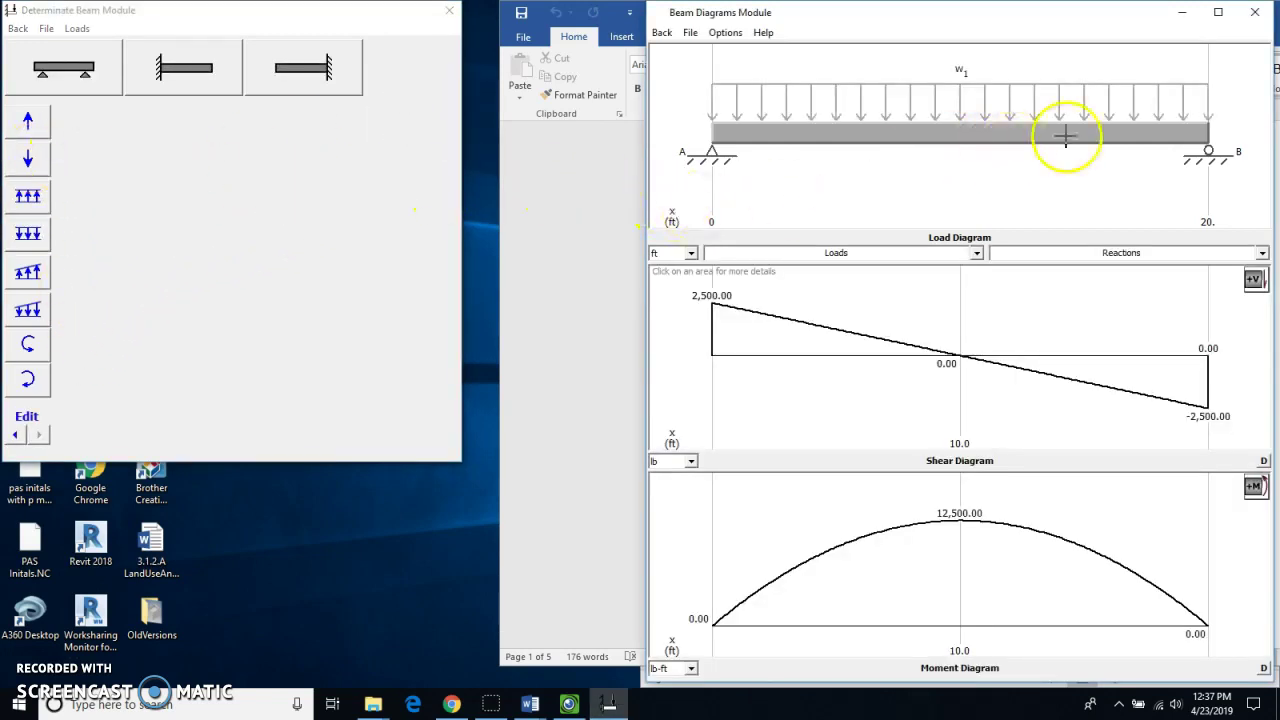
Step: Open the downward point-load form, then bring the 3.2.3.A BeamAnalysis Test document forward in Word
{"action": "left_click", "coordinate": [30, 157]}
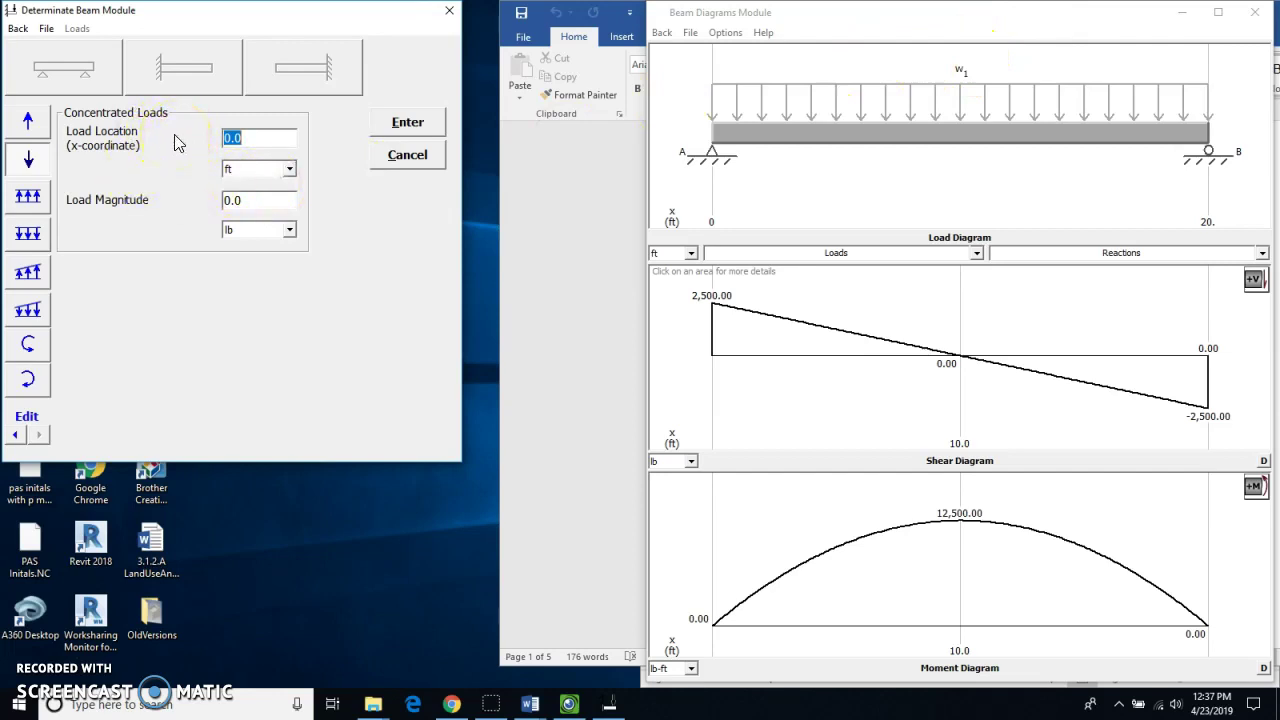
{"action": "left_click", "coordinate": [530, 703]}
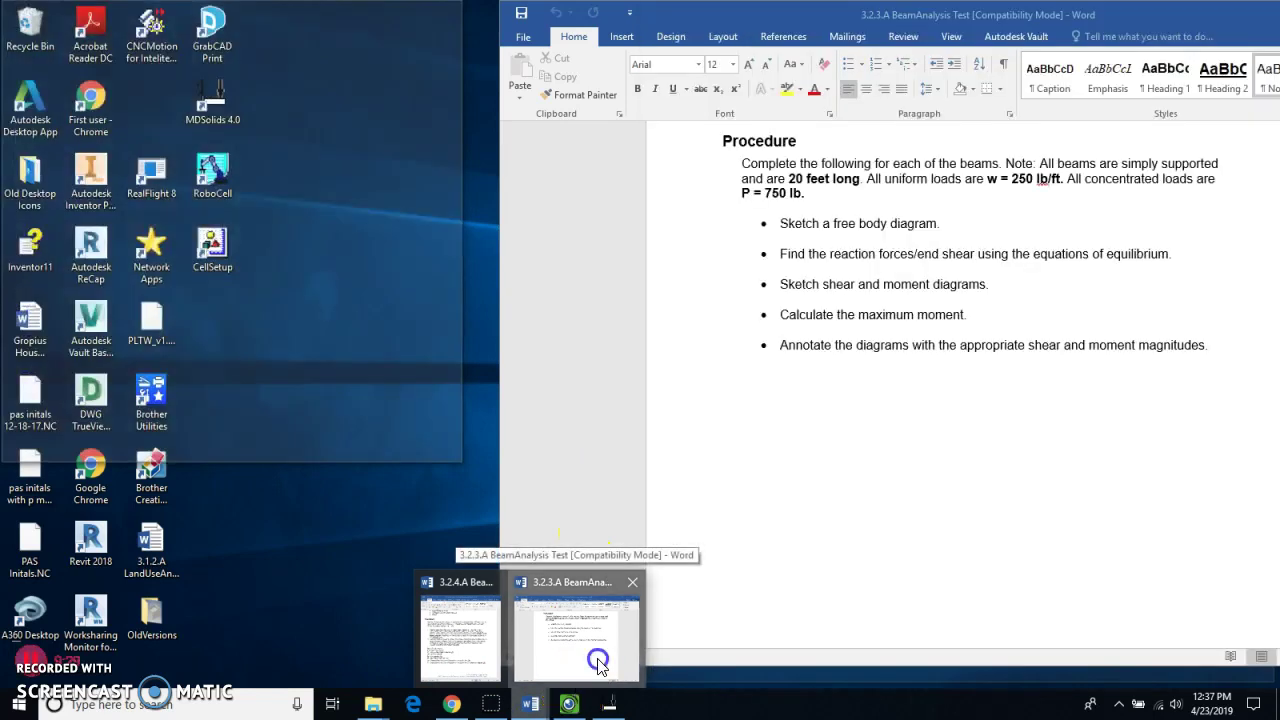
{"action": "left_click", "coordinate": [572, 645]}
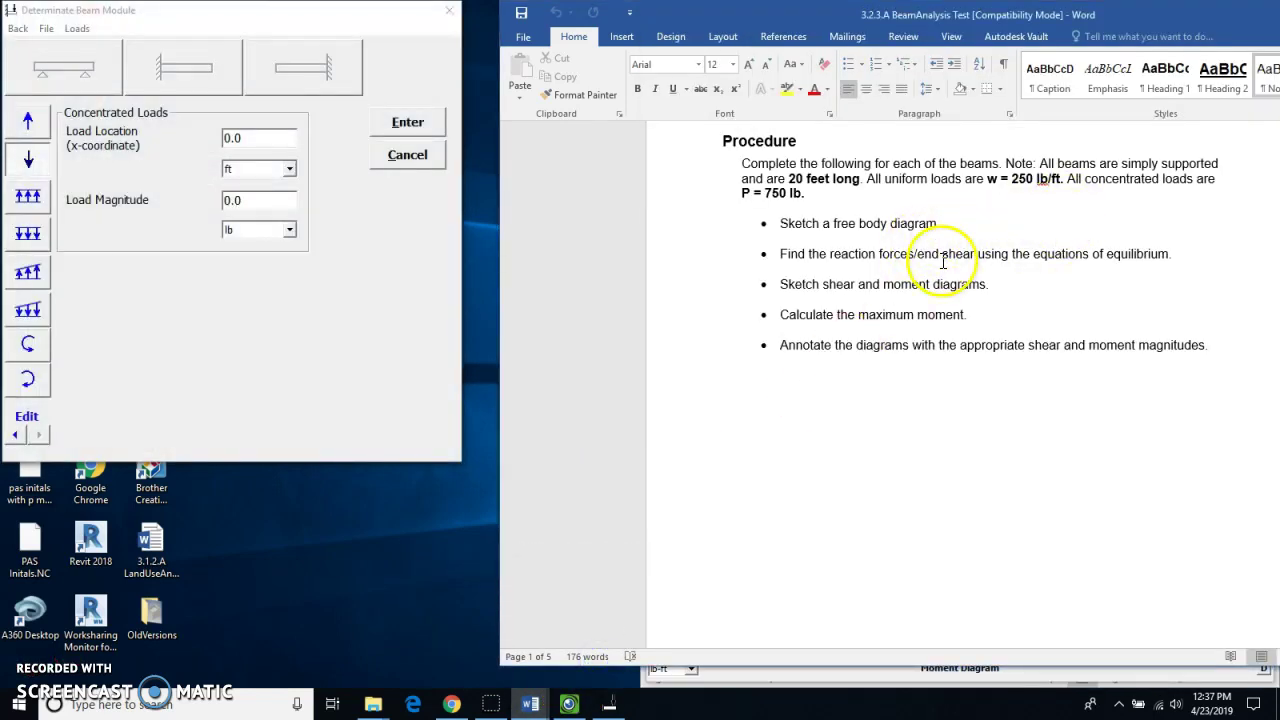